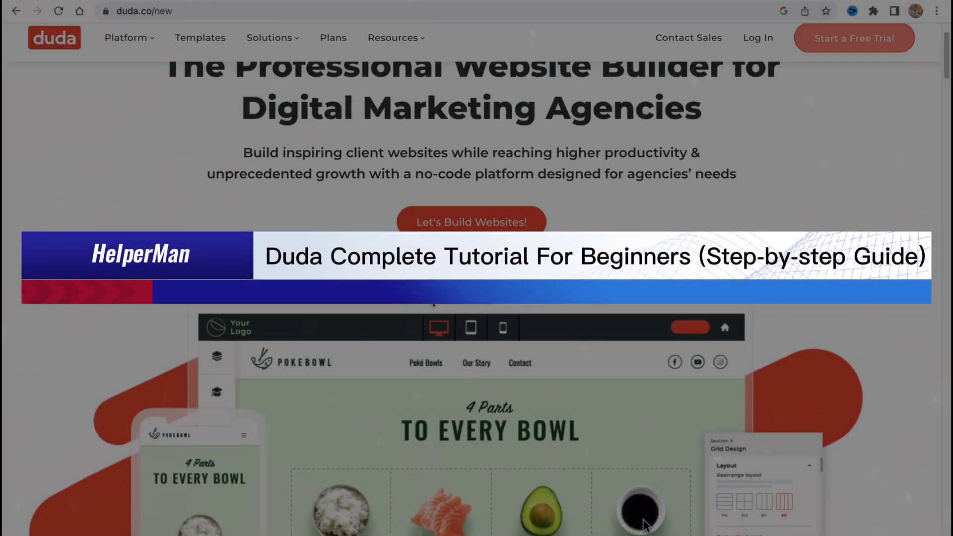
Browse the Duda homepage, then start a free trial by signing up with Google
{"action": "scroll", "coordinate": [644, 524], "scroll_direction": "down", "scroll_amount": 5}
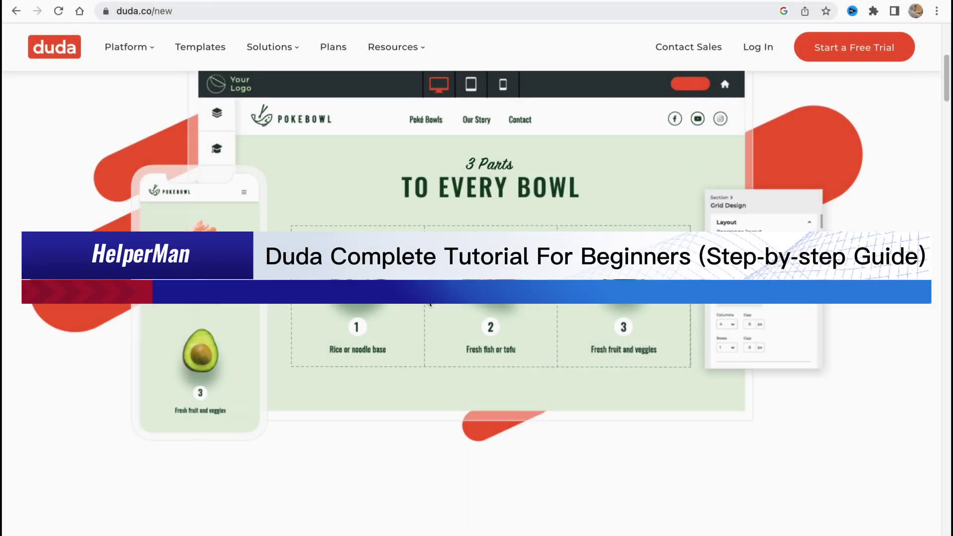
{"action": "scroll", "coordinate": [429, 303], "scroll_direction": "down", "scroll_amount": 1}
{"action": "scroll", "coordinate": [429, 302], "scroll_direction": "down", "scroll_amount": 2}
{"action": "scroll", "coordinate": [428, 299], "scroll_direction": "up", "scroll_amount": 10}
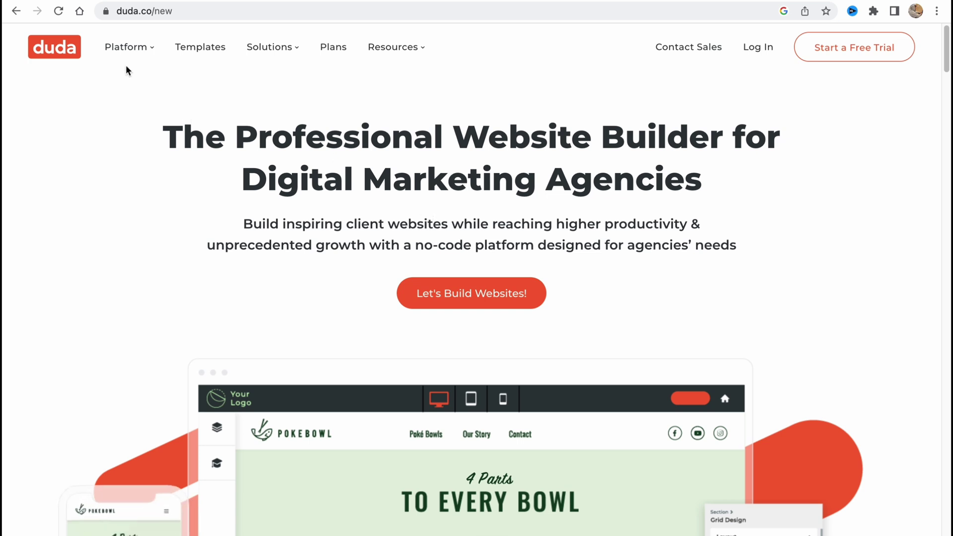
{"action": "scroll", "coordinate": [154, 96], "scroll_direction": "up", "scroll_amount": 5}
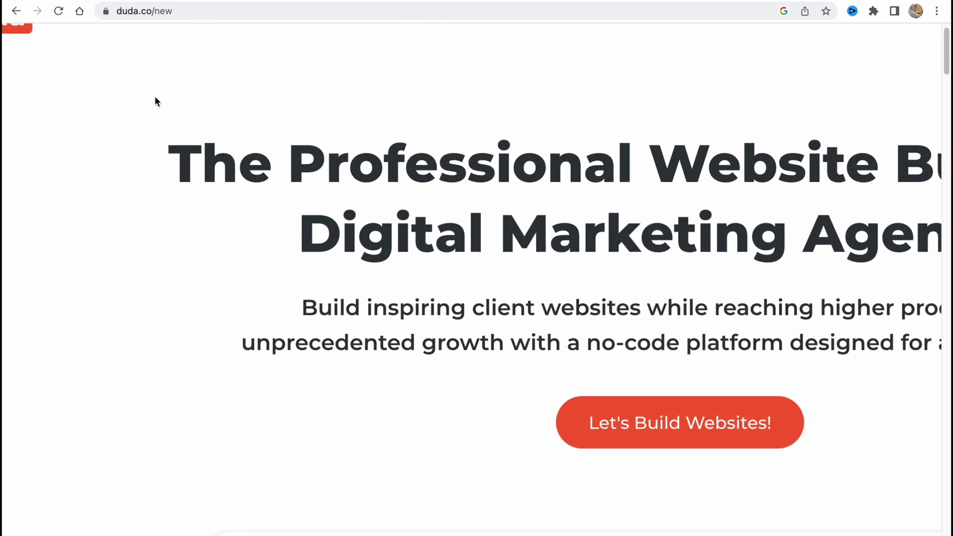
{"action": "scroll", "coordinate": [155, 101], "scroll_direction": "down", "scroll_amount": 5}
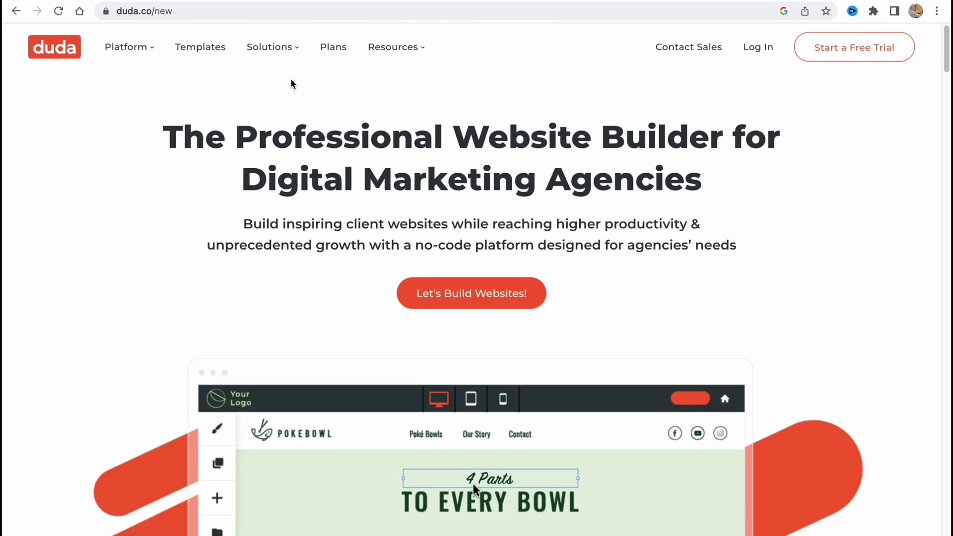
{"action": "mouse_move", "coordinate": [121, 49]}
{"action": "scroll", "coordinate": [133, 49], "scroll_direction": "up", "scroll_amount": 5}
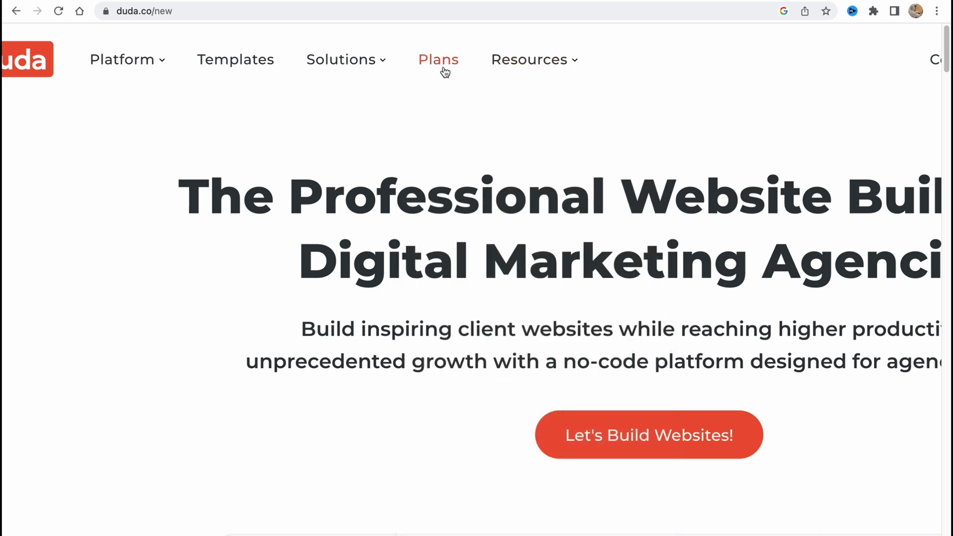
{"action": "scroll", "coordinate": [491, 162], "scroll_direction": "down", "scroll_amount": 5}
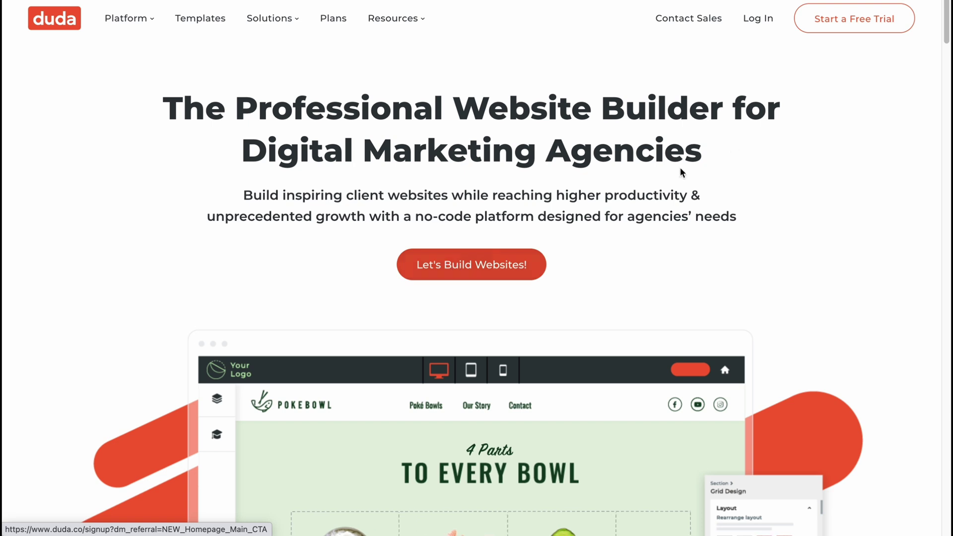
{"action": "left_click", "coordinate": [835, 19]}
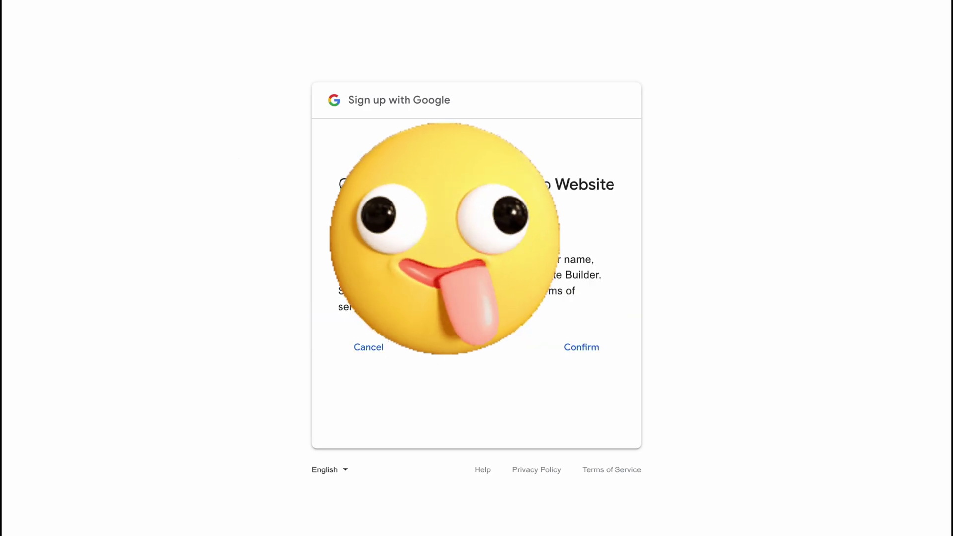
{"action": "left_click", "coordinate": [587, 347]}
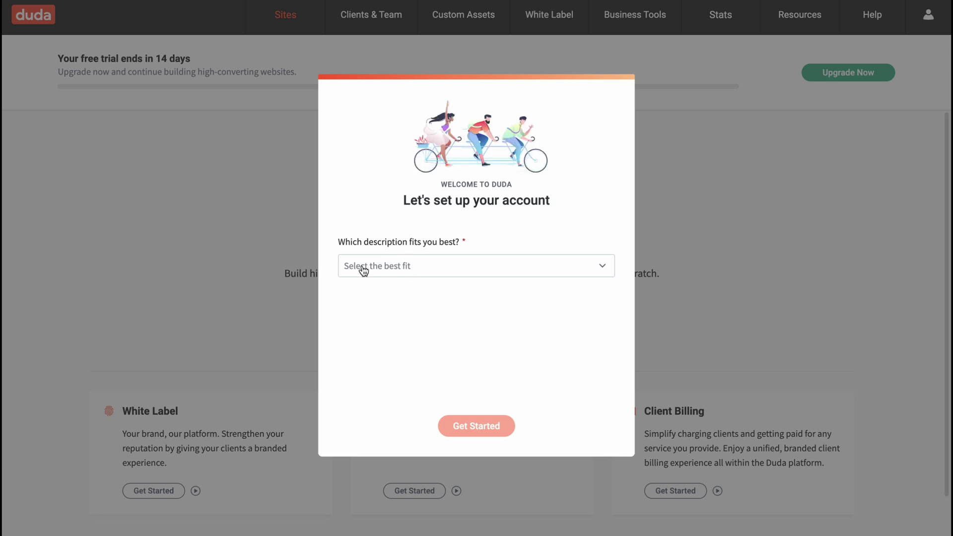
Answer the setup form as a freelancer who designs but doesn't build websites
{"action": "left_click", "coordinate": [439, 273]}
{"action": "left_click", "coordinate": [410, 293]}
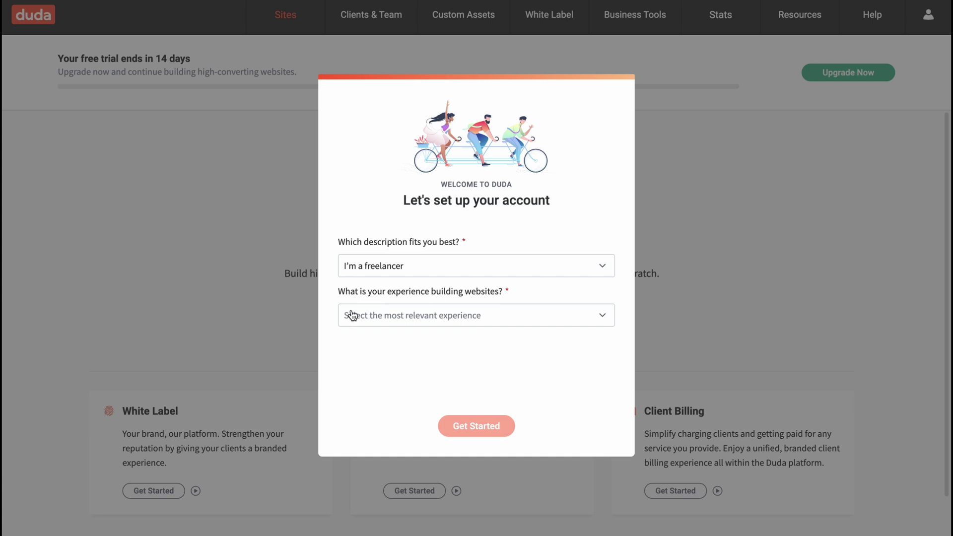
{"action": "left_click", "coordinate": [495, 320]}
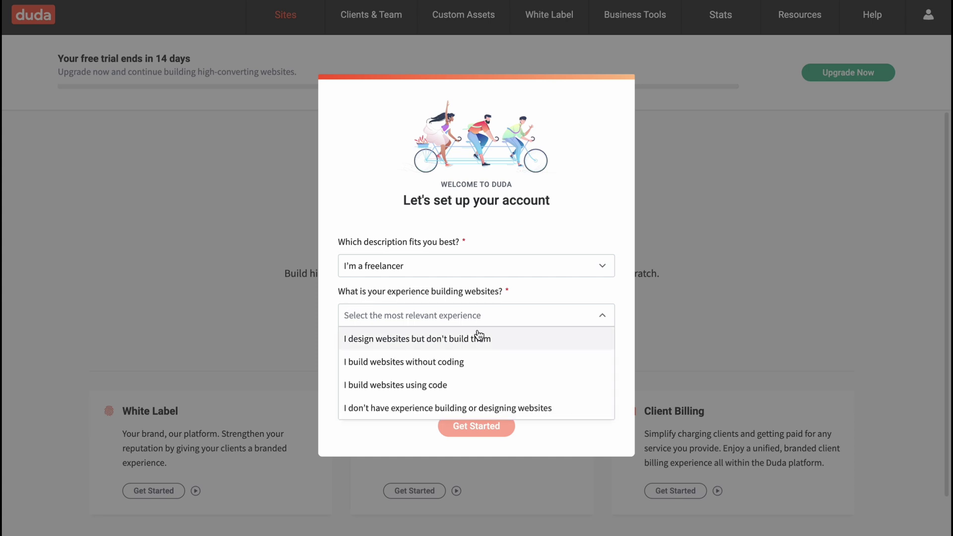
{"action": "left_click", "coordinate": [427, 348]}
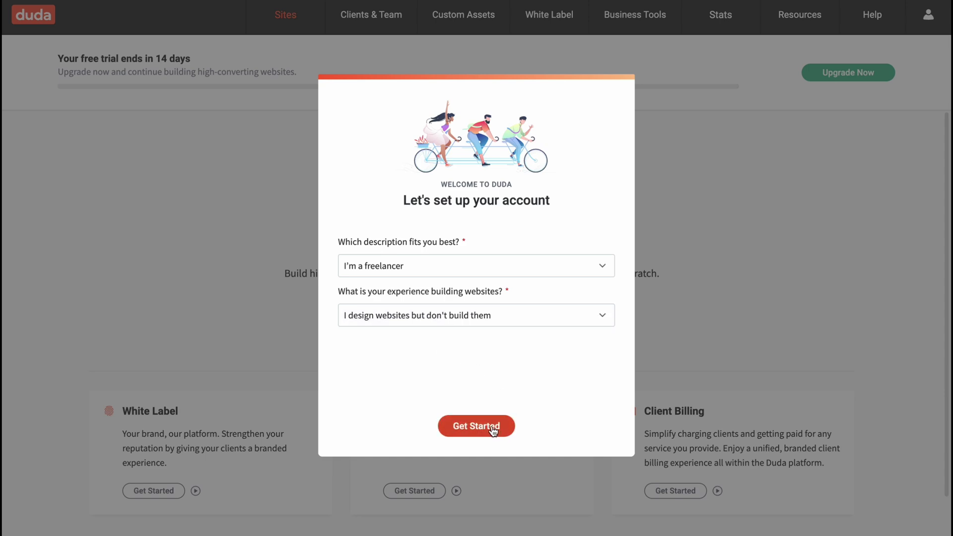
{"action": "left_click", "coordinate": [488, 428]}
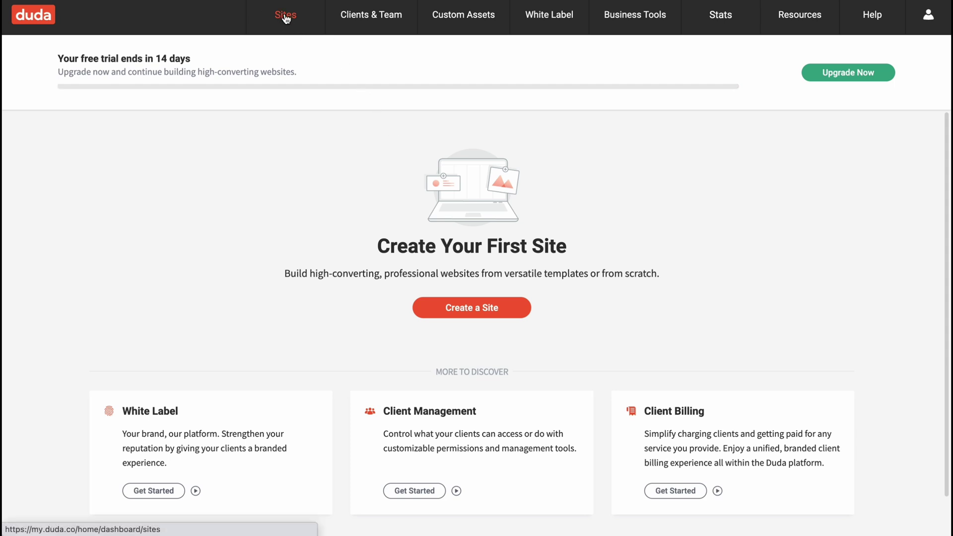
Explore the dashboard's top menus and scroll through the page
{"action": "mouse_move", "coordinate": [387, 26]}
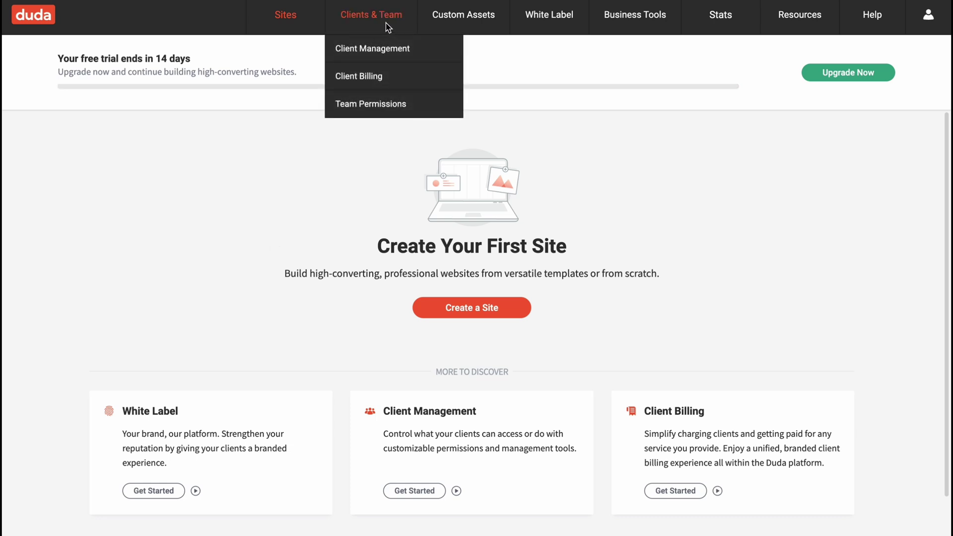
{"action": "mouse_move", "coordinate": [463, 25]}
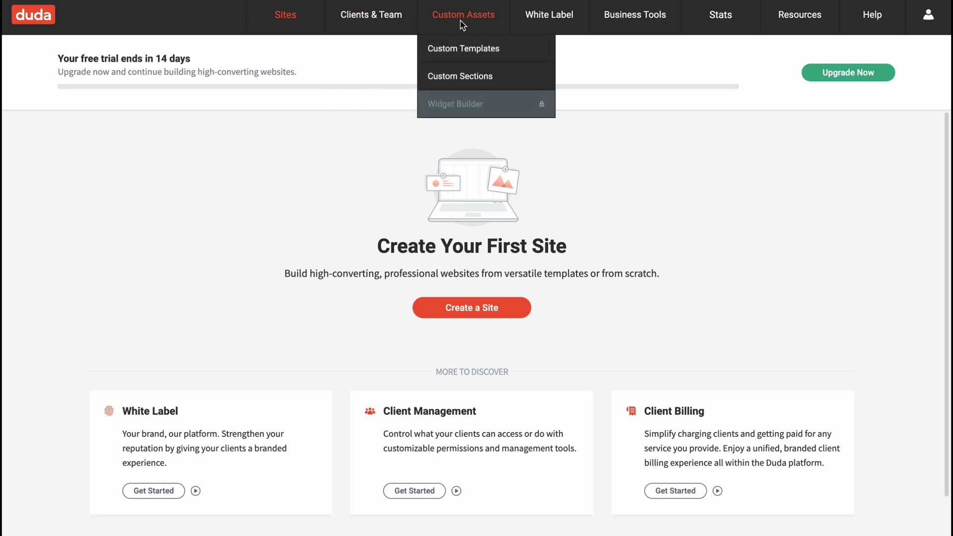
{"action": "mouse_move", "coordinate": [620, 18]}
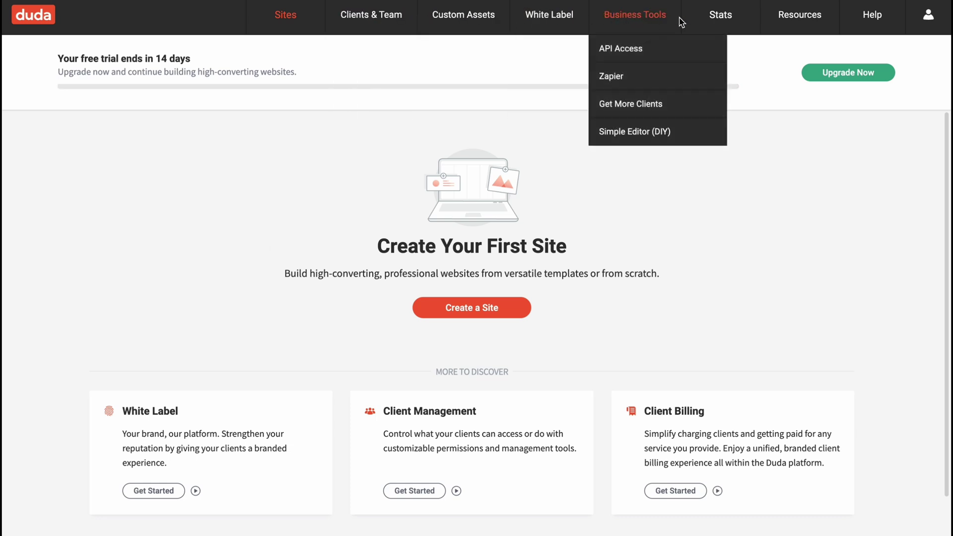
{"action": "mouse_move", "coordinate": [929, 15]}
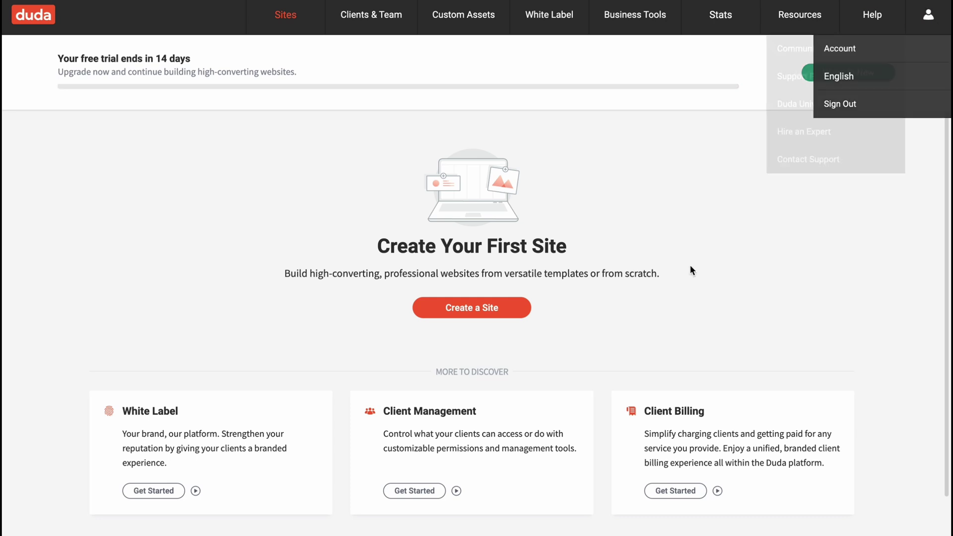
{"action": "scroll", "coordinate": [664, 294], "scroll_direction": "down", "scroll_amount": 2}
{"action": "scroll", "coordinate": [581, 294], "scroll_direction": "up", "scroll_amount": 2}
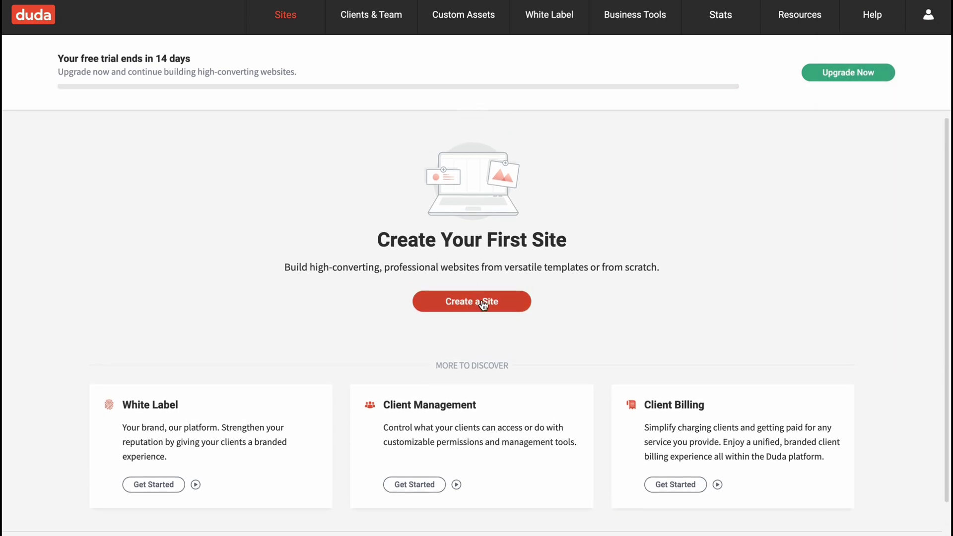
{"action": "scroll", "coordinate": [482, 305], "scroll_direction": "down", "scroll_amount": 2}
Create a new site and choose Online Store as its type
{"action": "left_click", "coordinate": [479, 276]}
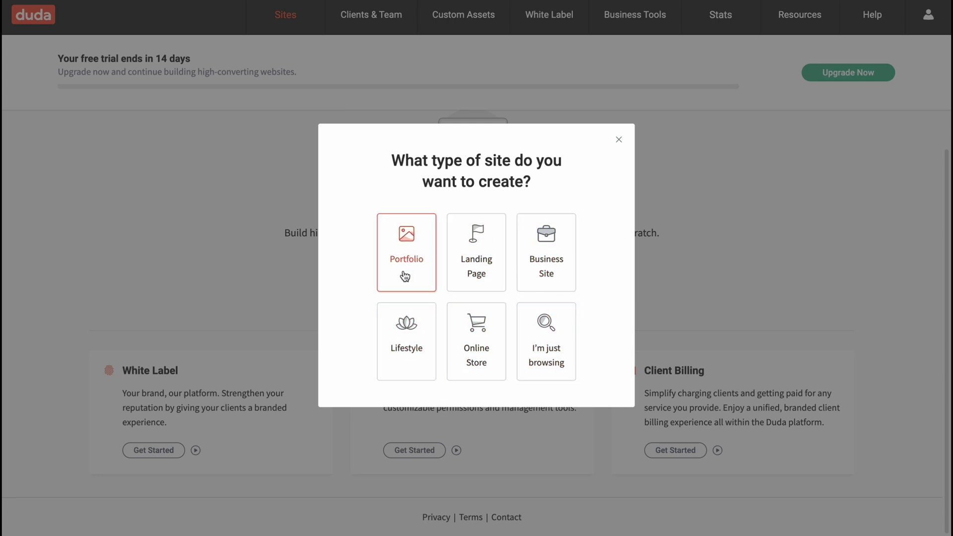
{"action": "left_click", "coordinate": [486, 342]}
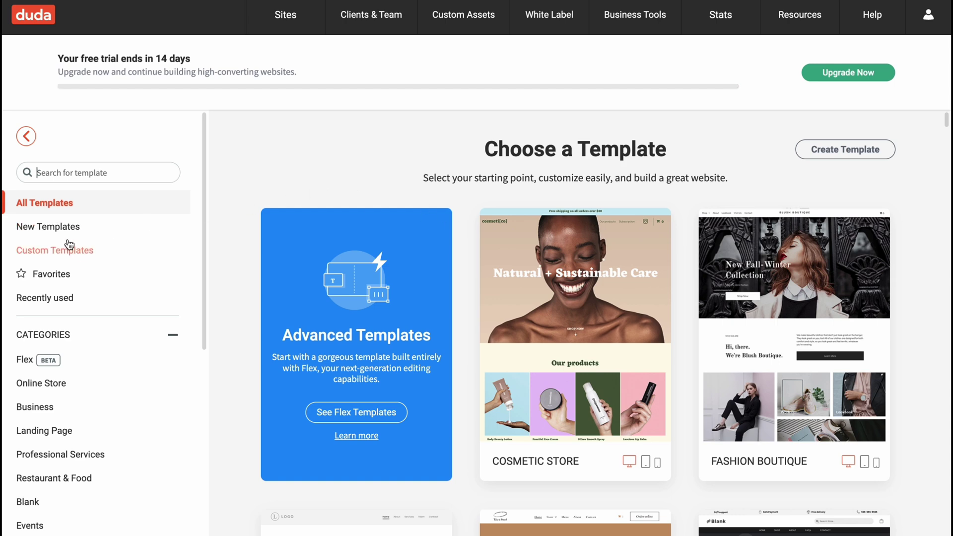
Check the New Templates filter, then return to All Templates and scroll to Digital Shop
{"action": "scroll", "coordinate": [226, 303], "scroll_direction": "down", "scroll_amount": 1}
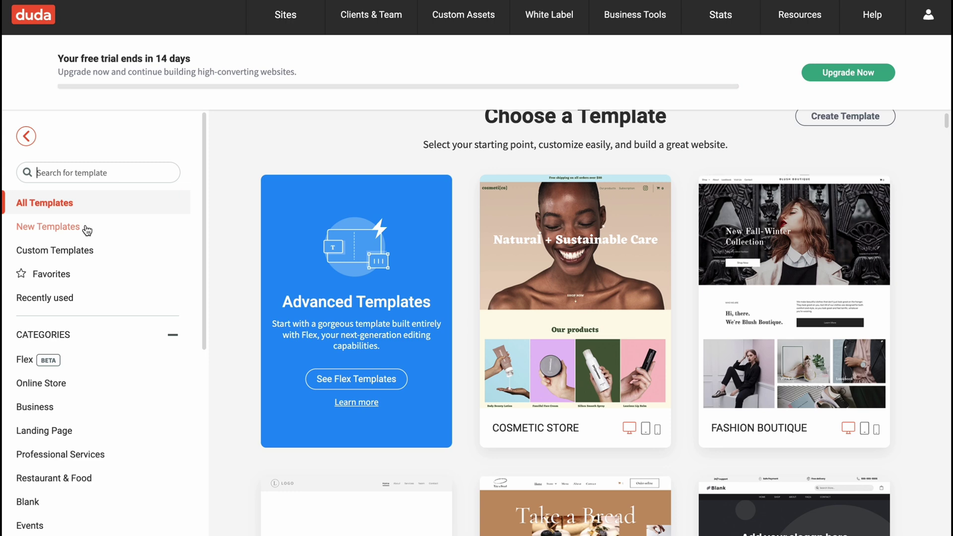
{"action": "left_click", "coordinate": [59, 229]}
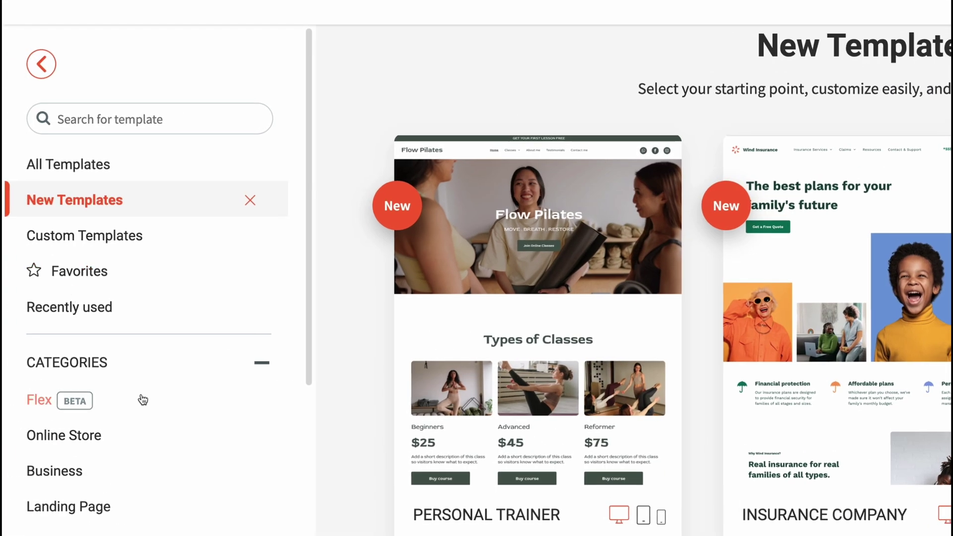
{"action": "scroll", "coordinate": [99, 456], "scroll_direction": "down", "scroll_amount": 2}
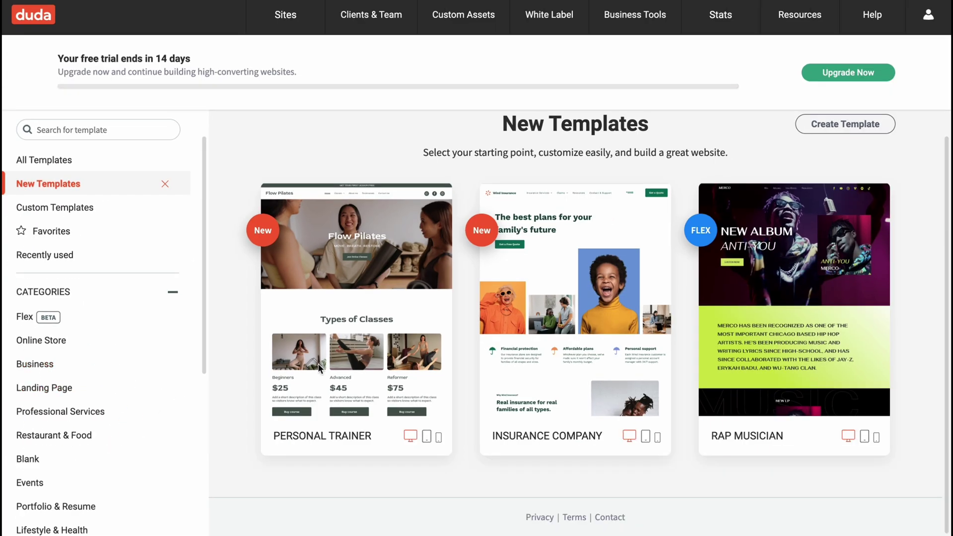
{"action": "left_click", "coordinate": [47, 159]}
{"action": "mouse_move", "coordinate": [528, 239]}
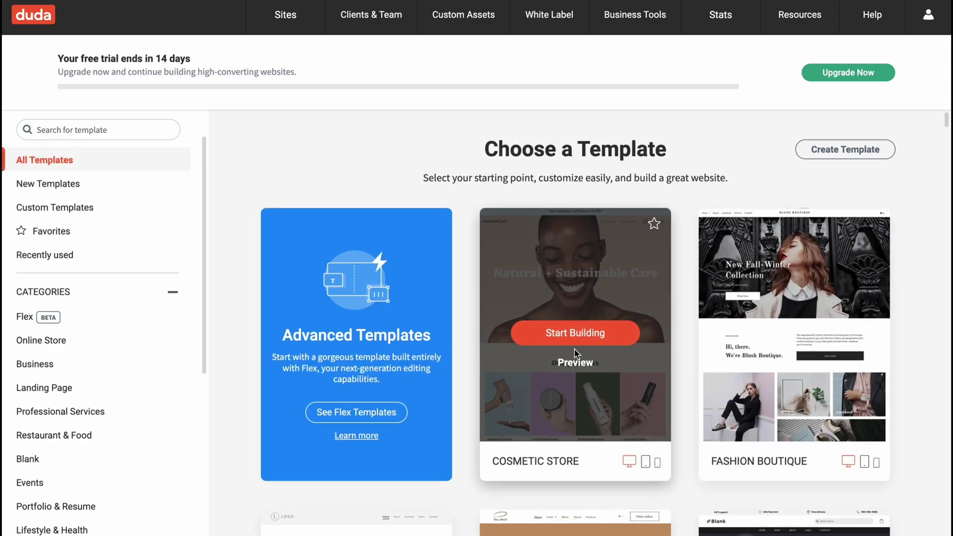
{"action": "scroll", "coordinate": [755, 351], "scroll_direction": "down", "scroll_amount": 14}
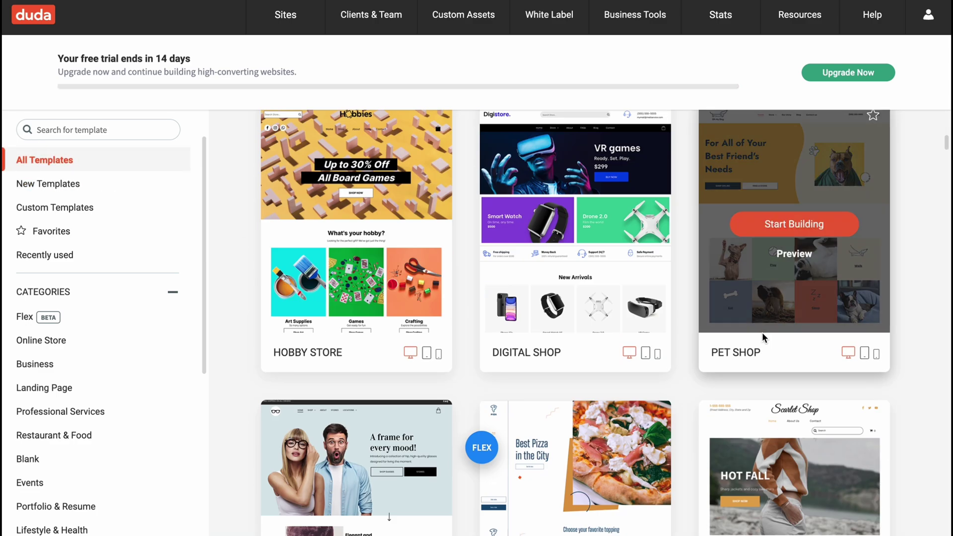
{"action": "mouse_move", "coordinate": [570, 298]}
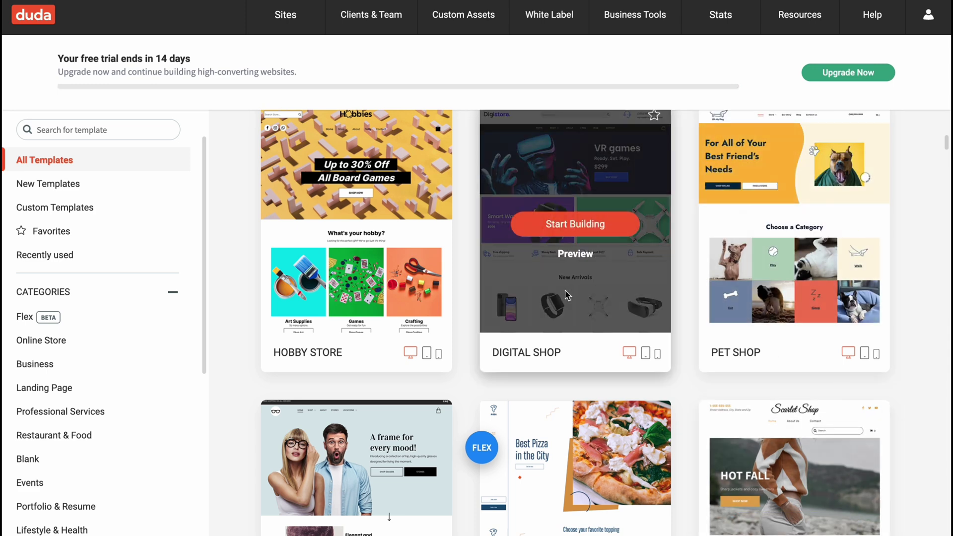
{"action": "left_click", "coordinate": [576, 254]}
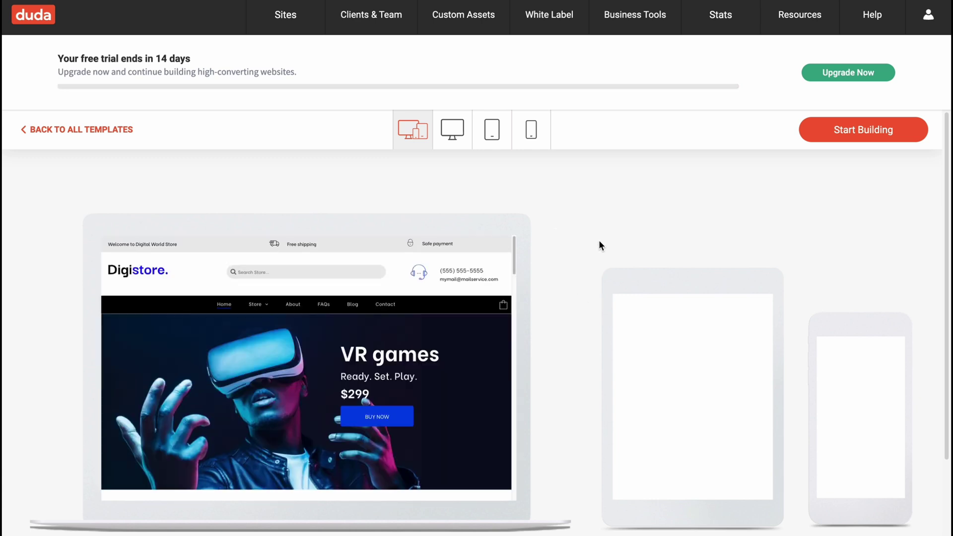
{"action": "scroll", "coordinate": [560, 229], "scroll_direction": "down", "scroll_amount": 1}
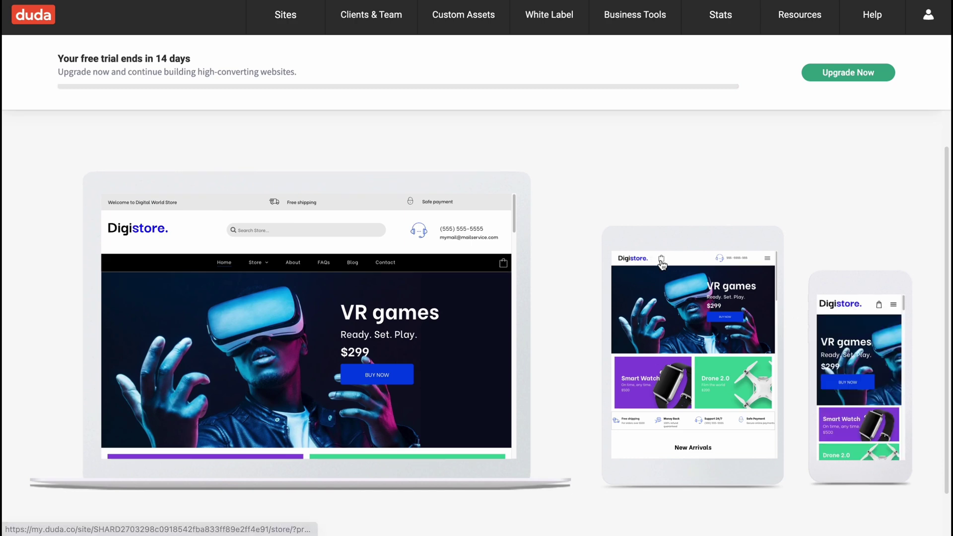
{"action": "scroll", "coordinate": [678, 267], "scroll_direction": "up", "scroll_amount": 1}
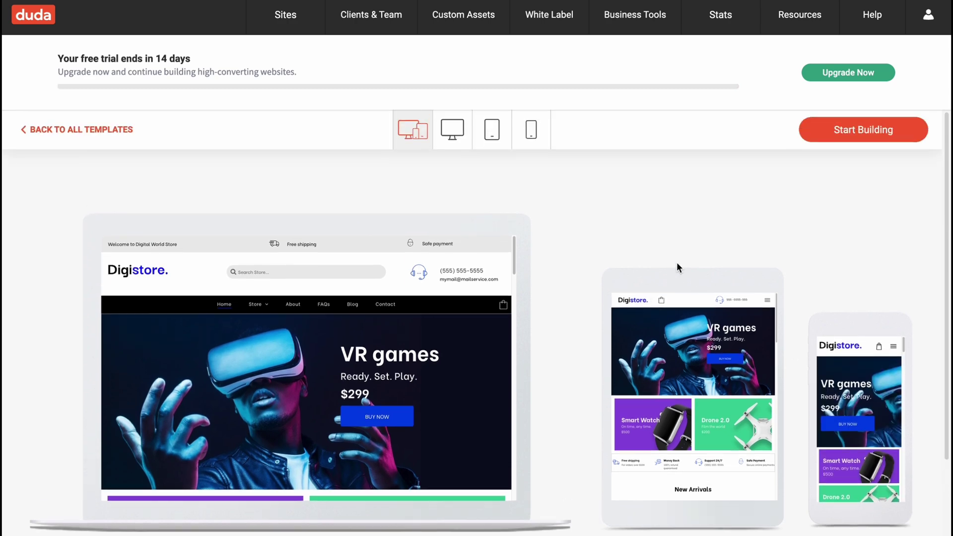
Build a site from the Digital Shop template, naming it 'Hel'
{"action": "left_click", "coordinate": [862, 133]}
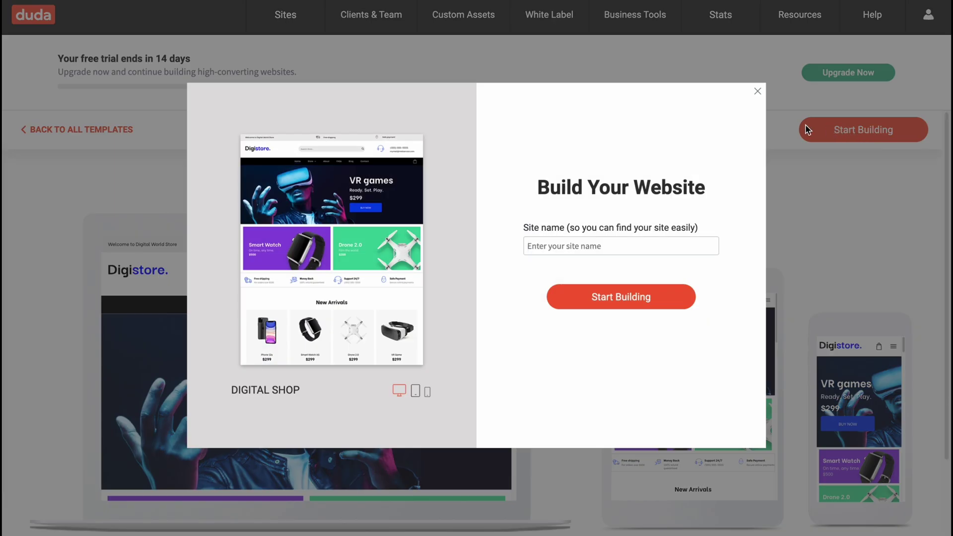
{"action": "left_click", "coordinate": [543, 246]}
{"action": "type", "text": "HelperMan"}
{"action": "left_click", "coordinate": [612, 300]}
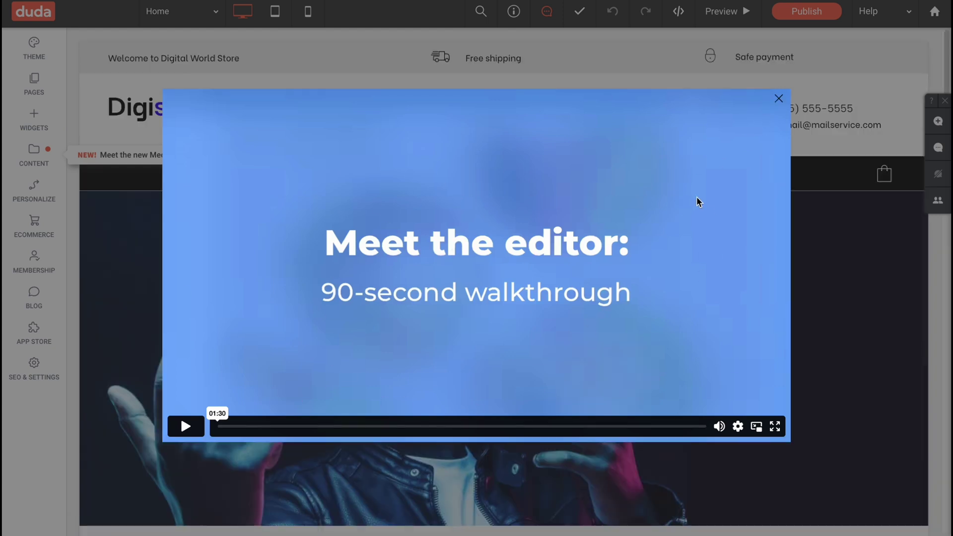
Close the 'Meet the editor' walkthrough video
{"action": "left_click", "coordinate": [778, 98]}
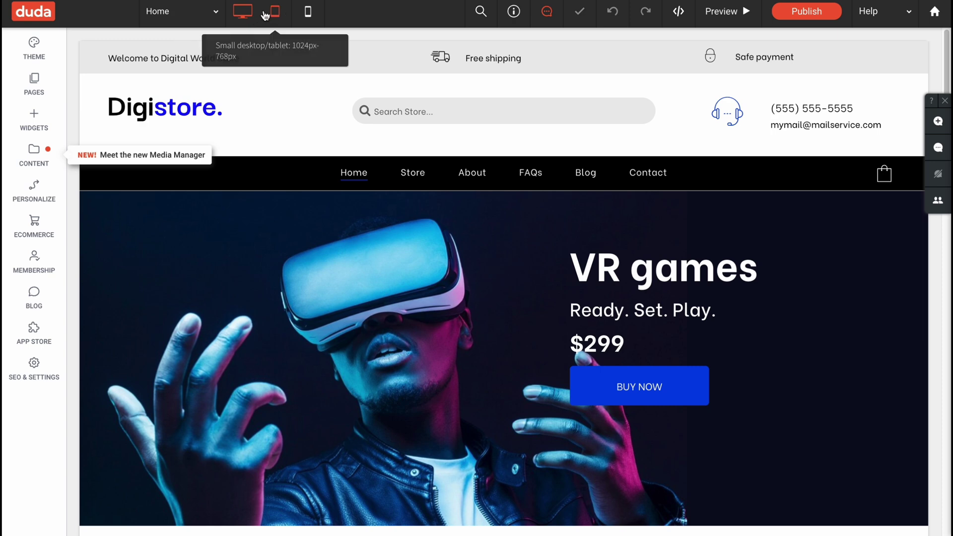
{"action": "left_click", "coordinate": [294, 15]}
{"action": "left_click", "coordinate": [242, 14]}
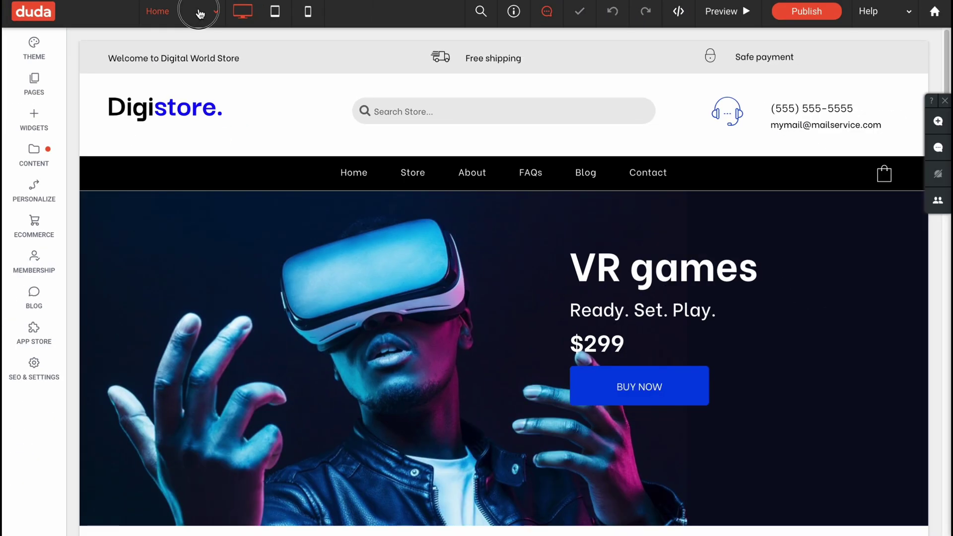
{"action": "left_click", "coordinate": [200, 14]}
{"action": "left_click", "coordinate": [149, 85]}
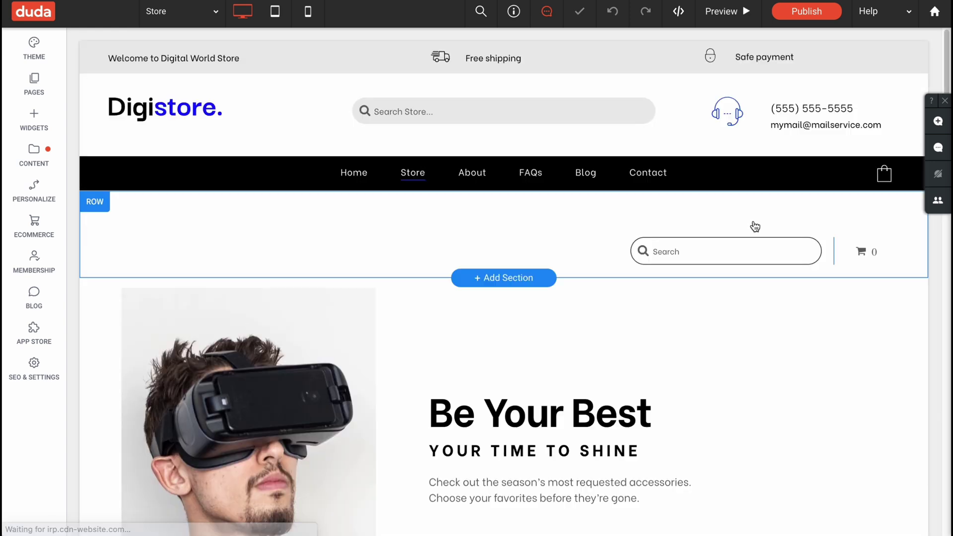
{"action": "left_click", "coordinate": [352, 175]}
{"action": "left_click", "coordinate": [183, 19]}
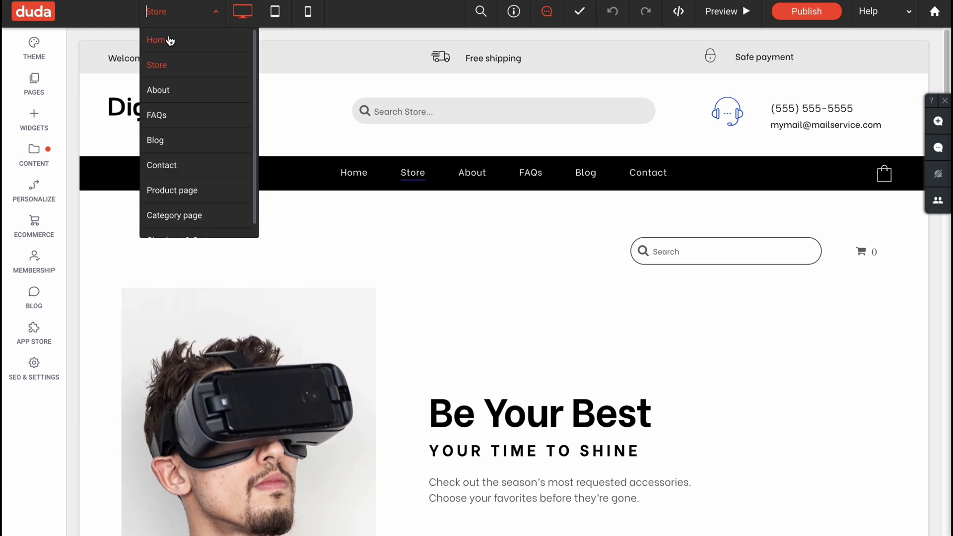
{"action": "left_click", "coordinate": [166, 40]}
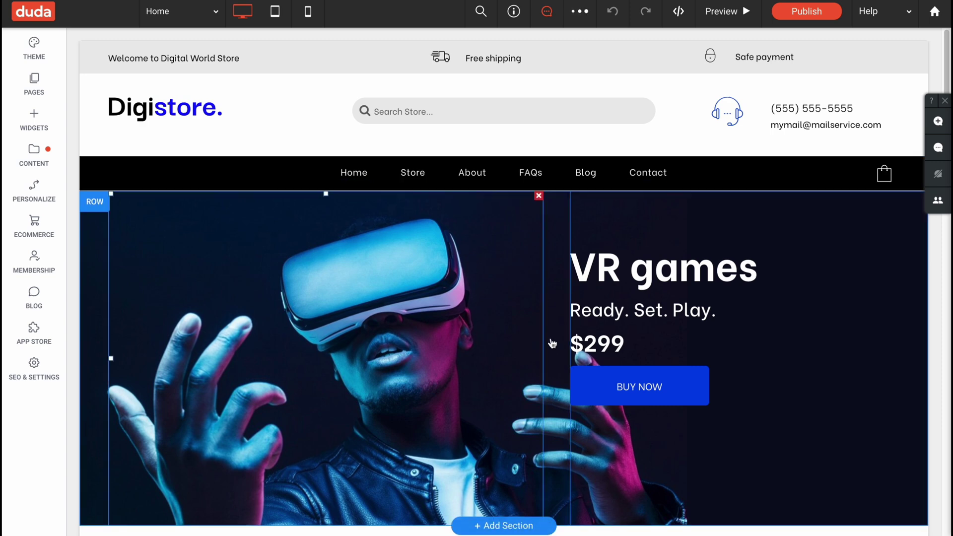
Reduce the hero's left-column spacer height from 508px to 375px
{"action": "scroll", "coordinate": [431, 336], "scroll_direction": "down", "scroll_amount": 2}
{"action": "left_click", "coordinate": [419, 330]}
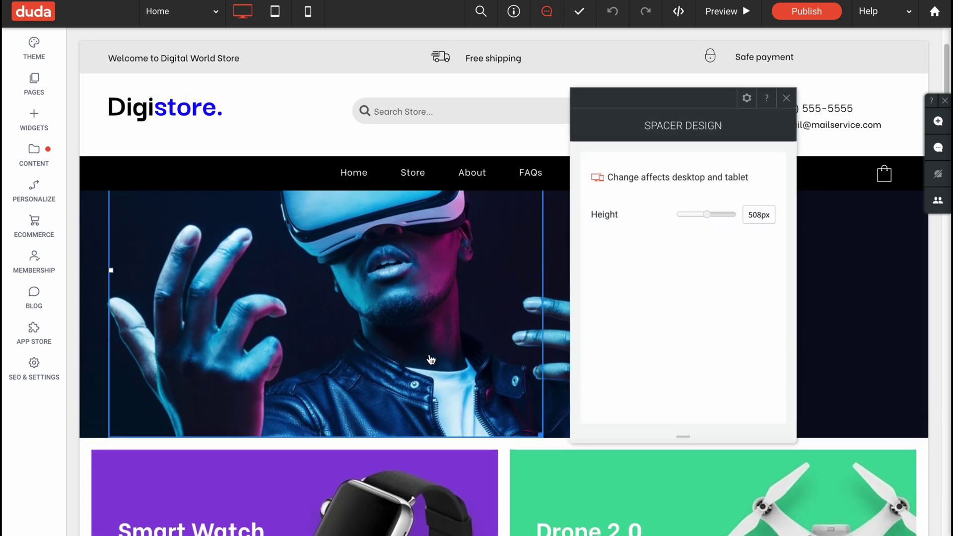
{"action": "left_click", "coordinate": [385, 403]}
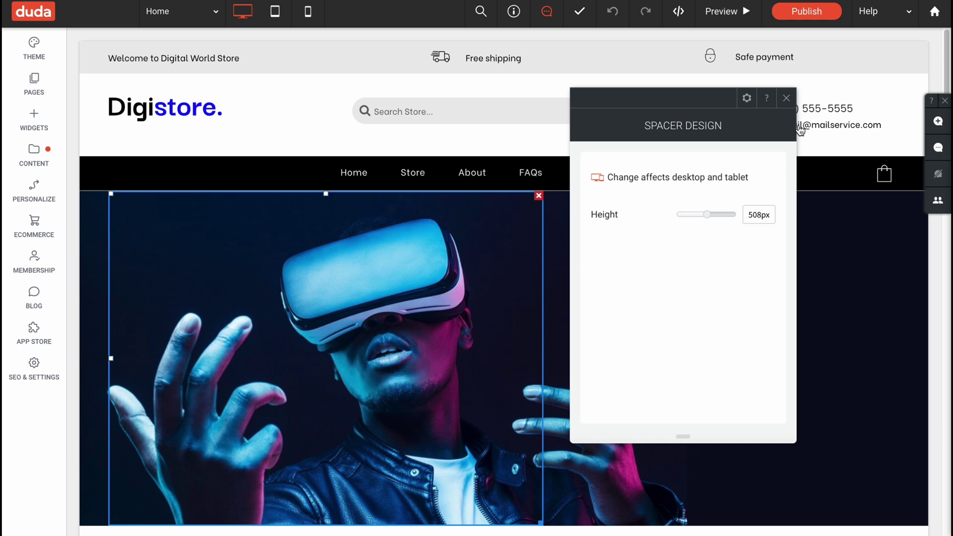
{"action": "left_click", "coordinate": [787, 99]}
{"action": "mouse_move", "coordinate": [713, 222]}
{"action": "left_mouse_down"}
{"action": "mouse_move", "coordinate": [728, 216]}
{"action": "mouse_move", "coordinate": [705, 221]}
{"action": "left_mouse_up"}
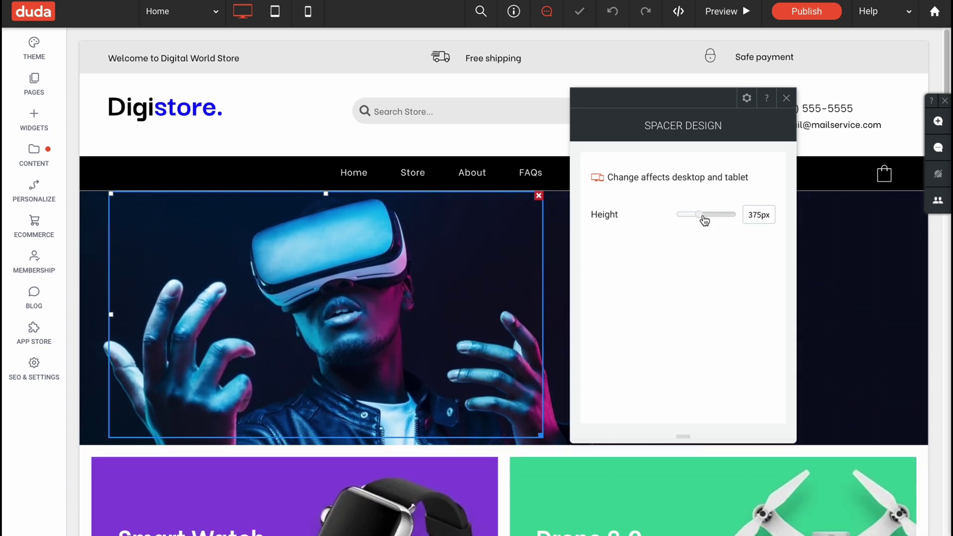
Change the 'VR games' hero heading to 'HelperMan', italic and blue
{"action": "left_click", "coordinate": [786, 98]}
{"action": "left_click", "coordinate": [640, 279]}
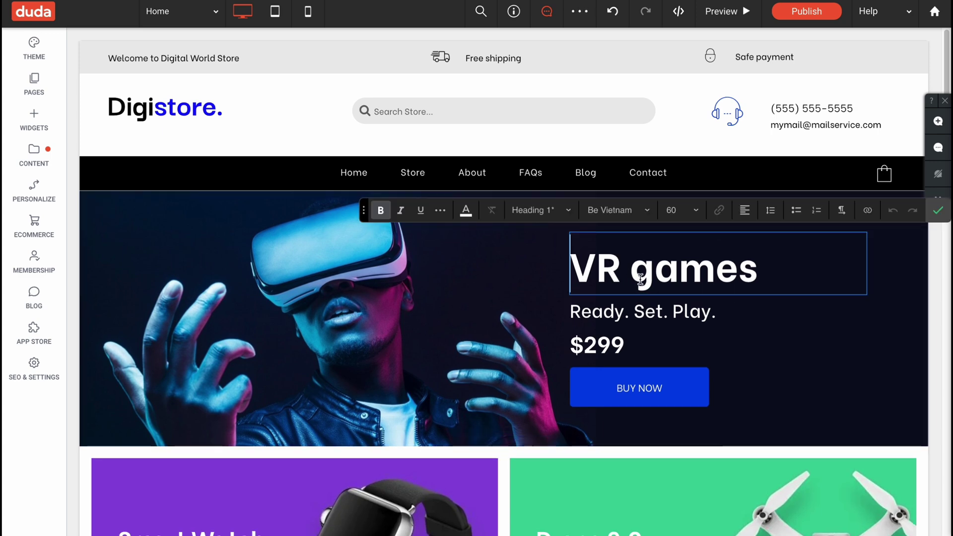
{"action": "double_click", "coordinate": [654, 273]}
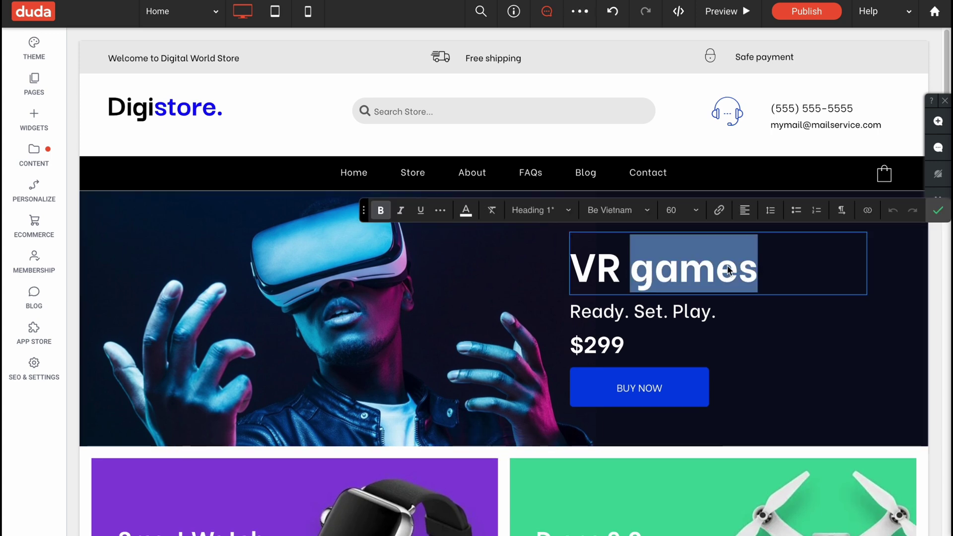
{"action": "left_click_drag", "start_coordinate": [757, 271], "coordinate": [572, 266]}
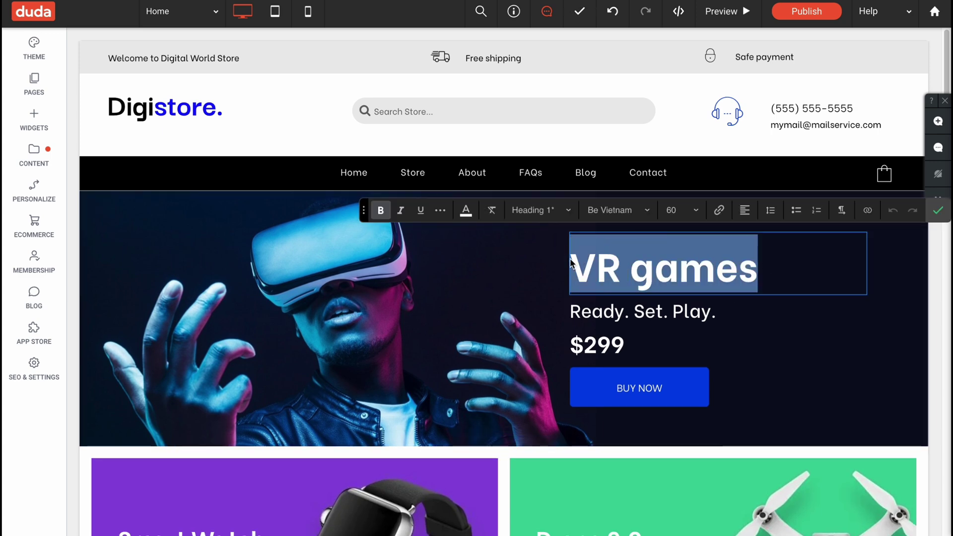
{"action": "type", "text": "He"}
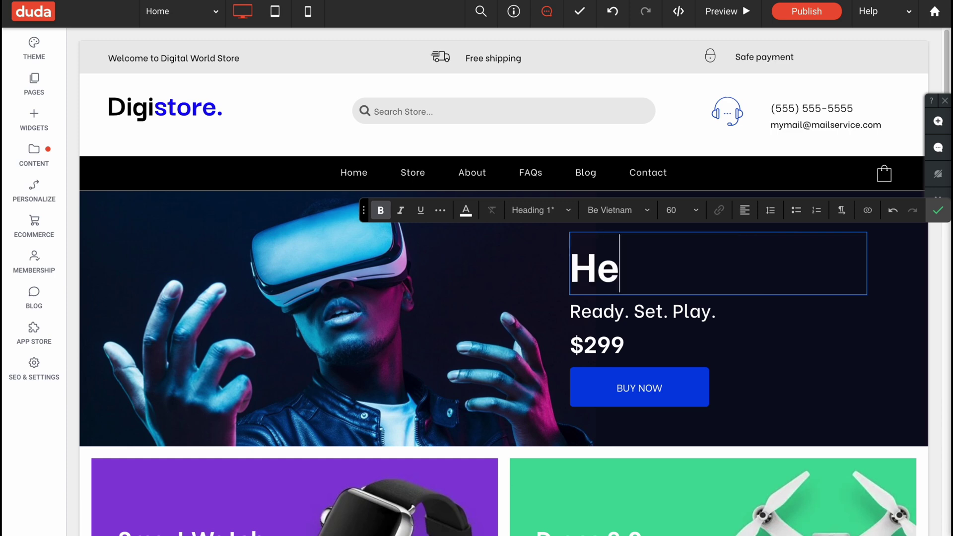
{"action": "type", "text": "lperMan"}
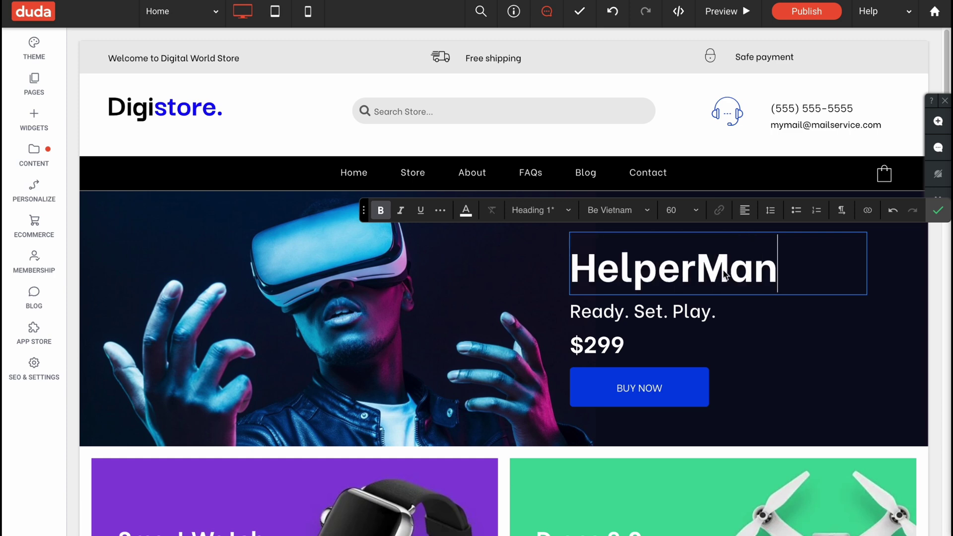
{"action": "left_click_drag", "start_coordinate": [771, 271], "coordinate": [578, 263]}
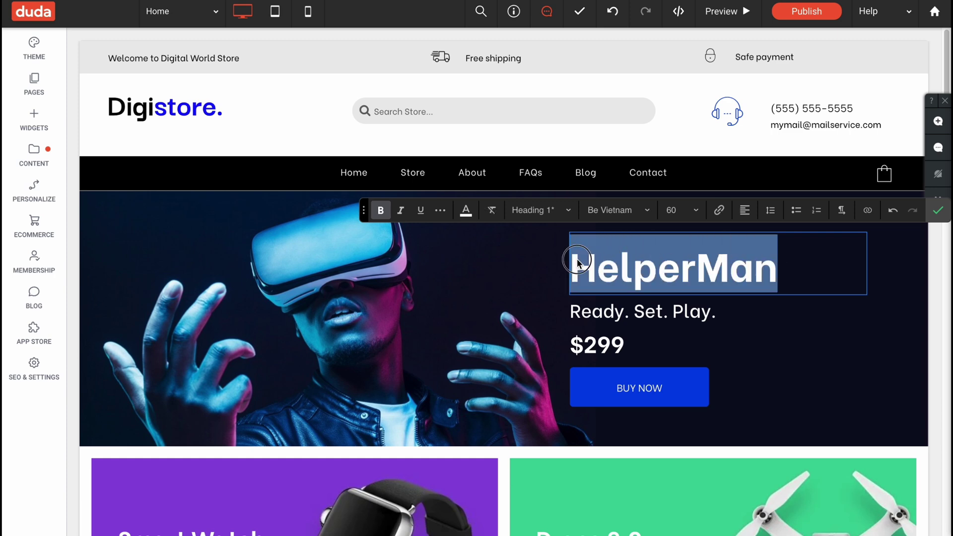
{"action": "left_click", "coordinate": [400, 209]}
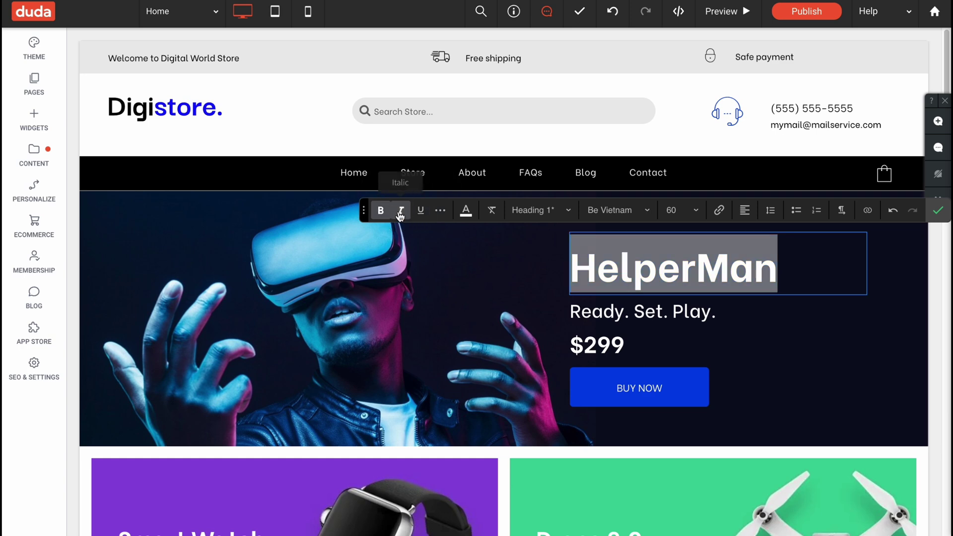
{"action": "left_click", "coordinate": [465, 213]}
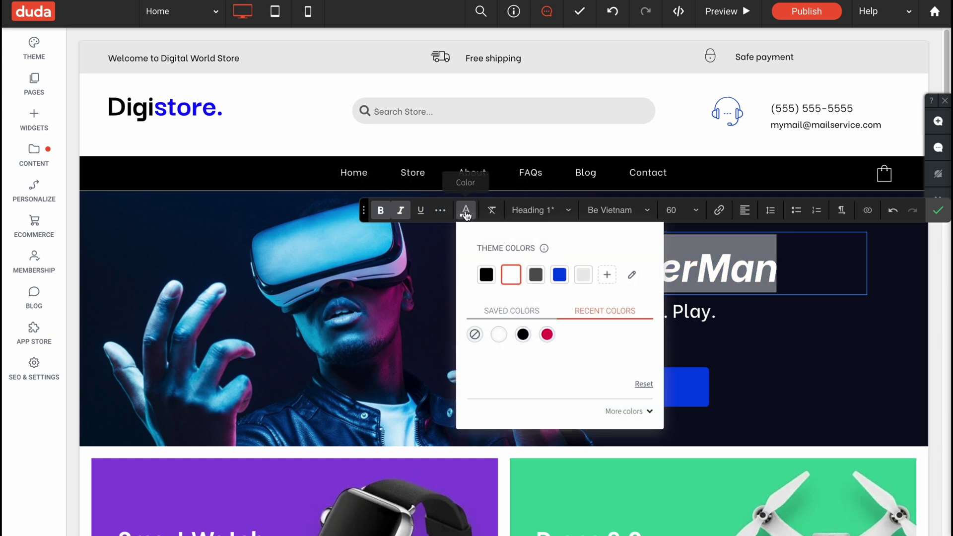
{"action": "left_click", "coordinate": [558, 278]}
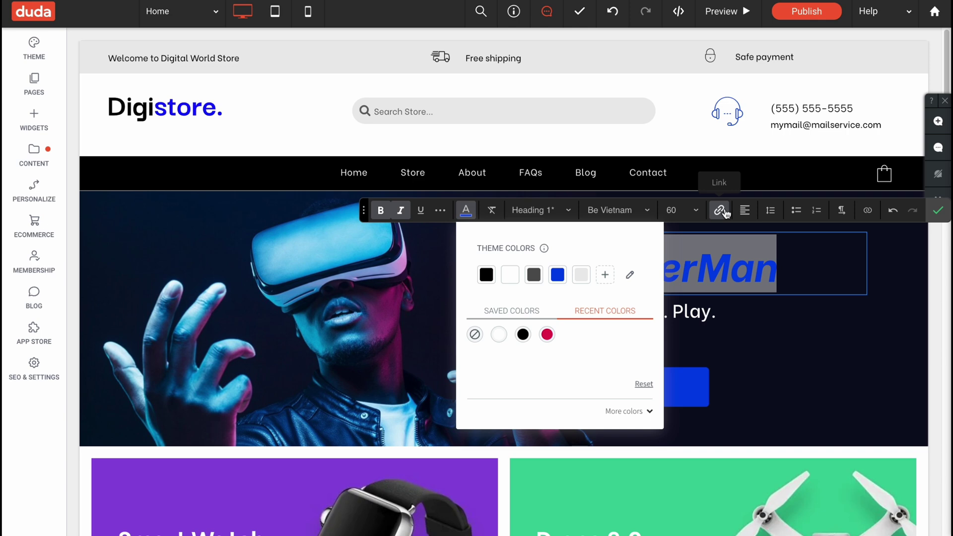
{"action": "left_click", "coordinate": [832, 349]}
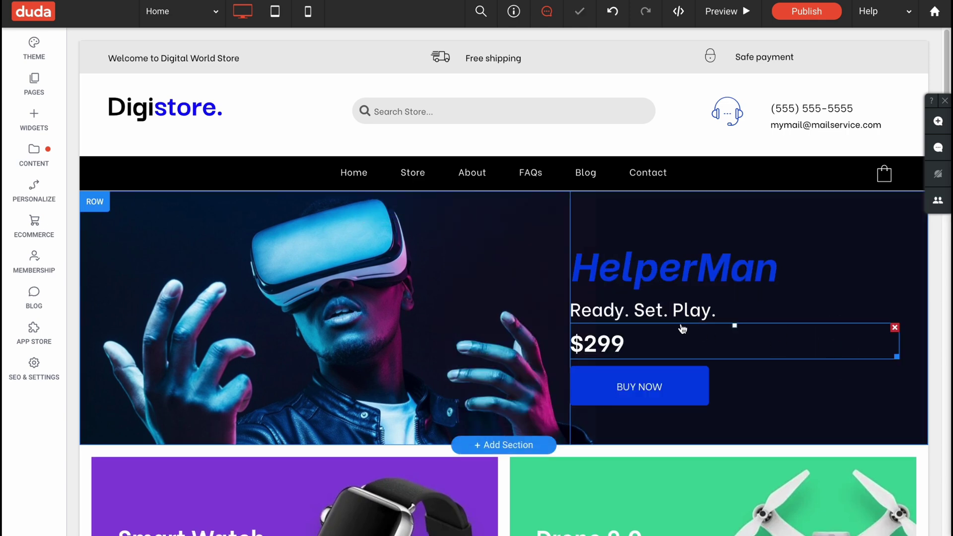
Replace the 'Ready. Set. Play.' subtitle with 'Tutorials'
{"action": "left_click", "coordinate": [666, 312]}
{"action": "left_click_drag", "start_coordinate": [715, 312], "coordinate": [525, 312]}
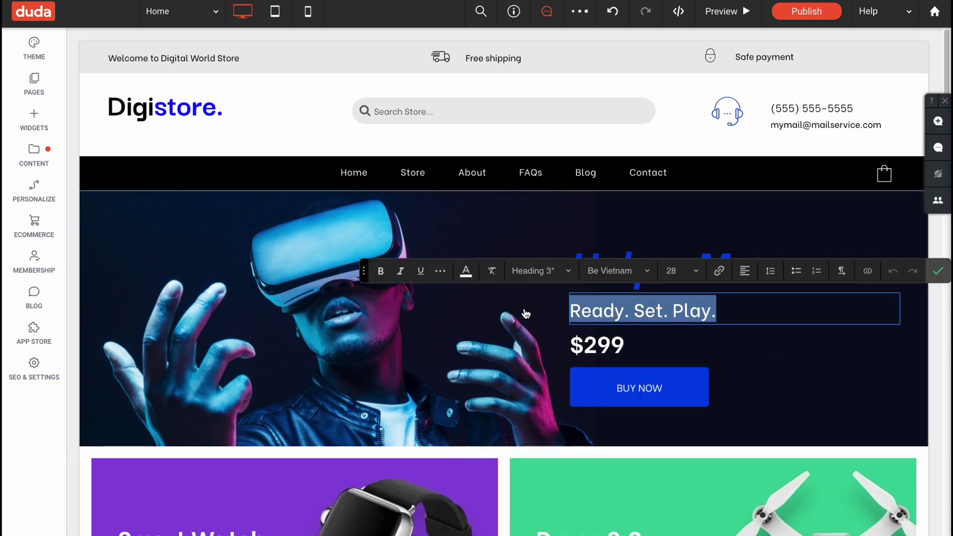
{"action": "type", "text": "Tutorials"}
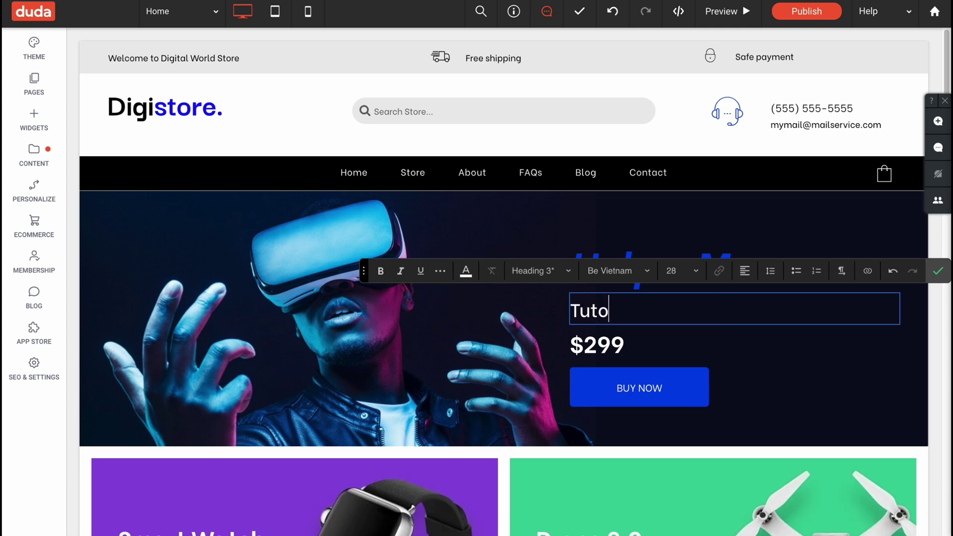
{"action": "left_click", "coordinate": [711, 358]}
Select the Smart Watch and Drone 2.0 gallery, reopen its settings, and close them
{"action": "scroll", "coordinate": [653, 313], "scroll_direction": "down", "scroll_amount": 3}
{"action": "left_click", "coordinate": [679, 368]}
{"action": "scroll", "coordinate": [685, 375], "scroll_direction": "down", "scroll_amount": 1}
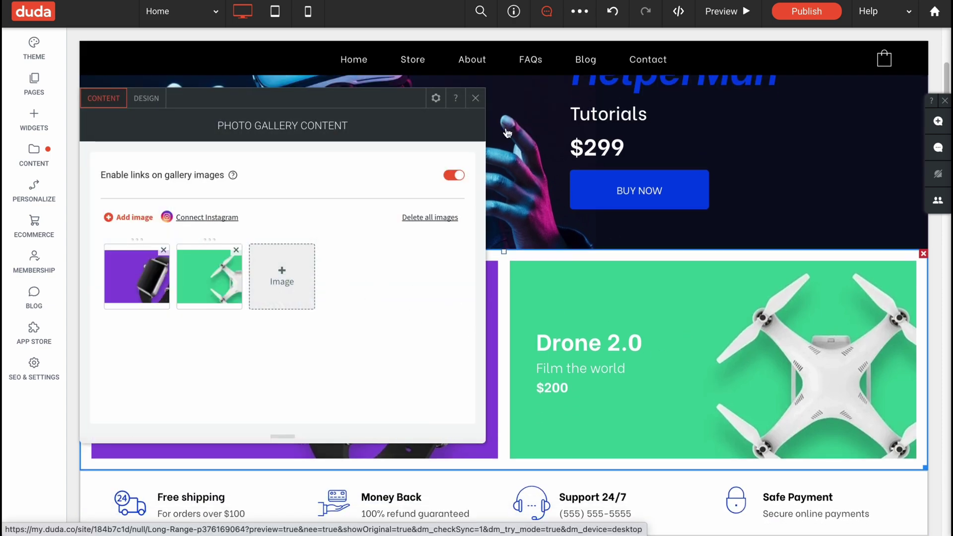
{"action": "left_click", "coordinate": [475, 99]}
{"action": "scroll", "coordinate": [709, 362], "scroll_direction": "down", "scroll_amount": 2}
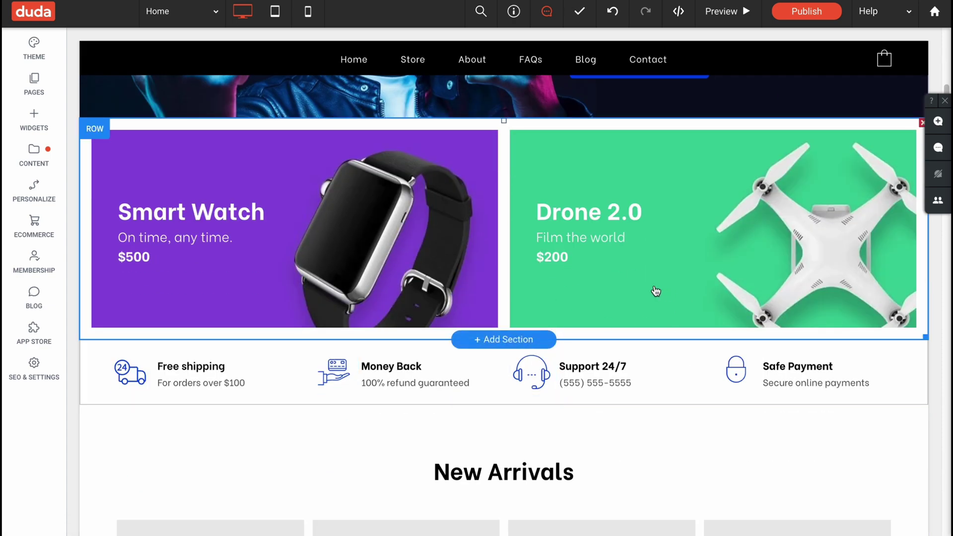
{"action": "left_click", "coordinate": [673, 309]}
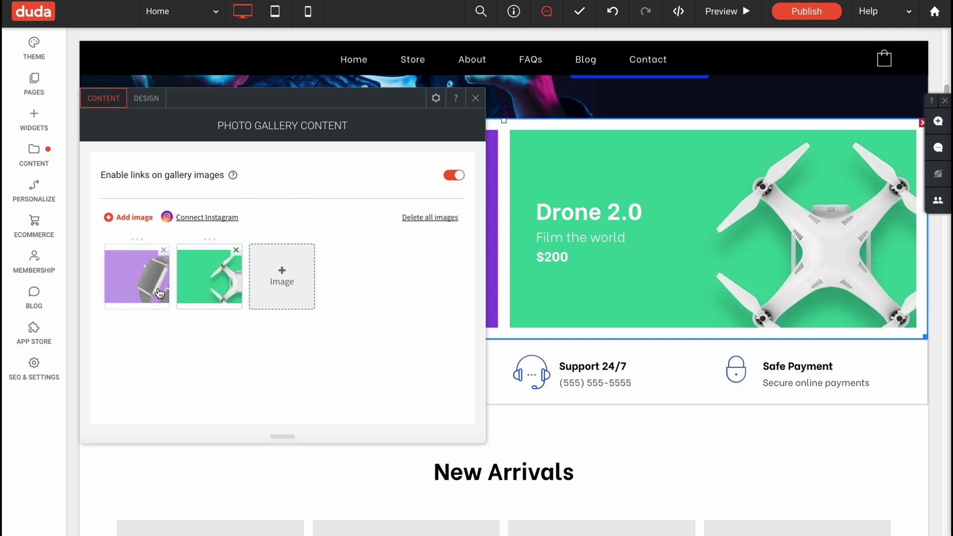
{"action": "left_click", "coordinate": [477, 103]}
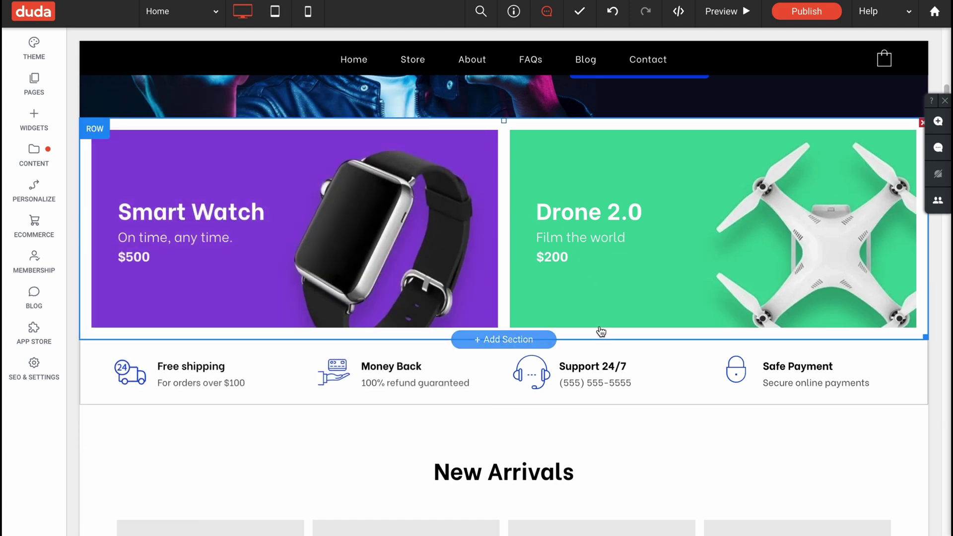
{"action": "scroll", "coordinate": [600, 328], "scroll_direction": "down", "scroll_amount": 1}
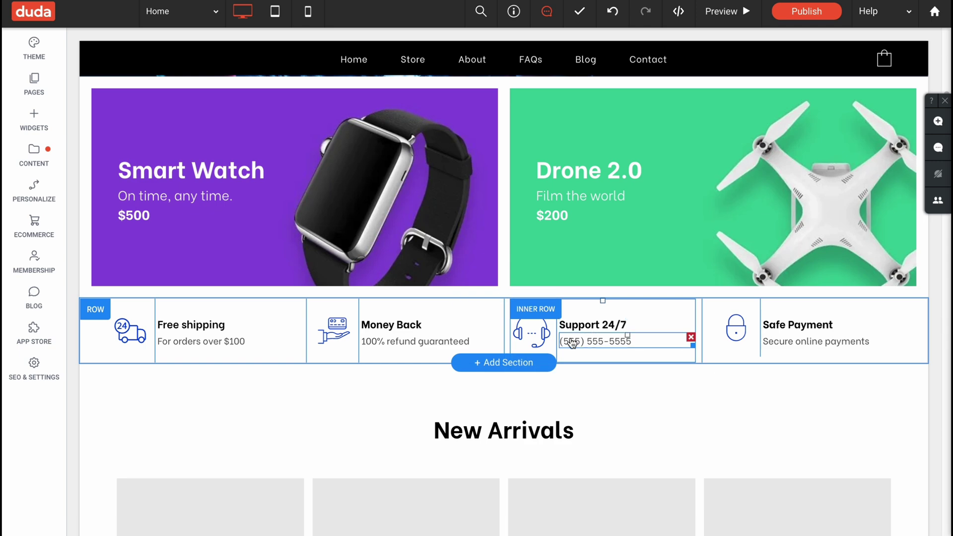
{"action": "scroll", "coordinate": [571, 345], "scroll_direction": "down", "scroll_amount": 4}
{"action": "scroll", "coordinate": [512, 373], "scroll_direction": "down", "scroll_amount": 12}
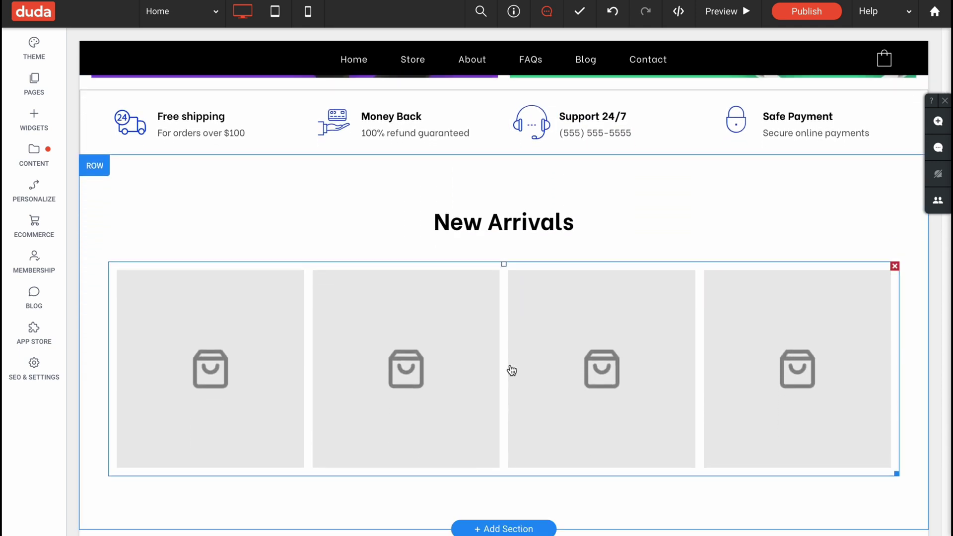
{"action": "scroll", "coordinate": [518, 364], "scroll_direction": "down", "scroll_amount": 12}
{"action": "scroll", "coordinate": [470, 278], "scroll_direction": "down", "scroll_amount": 5}
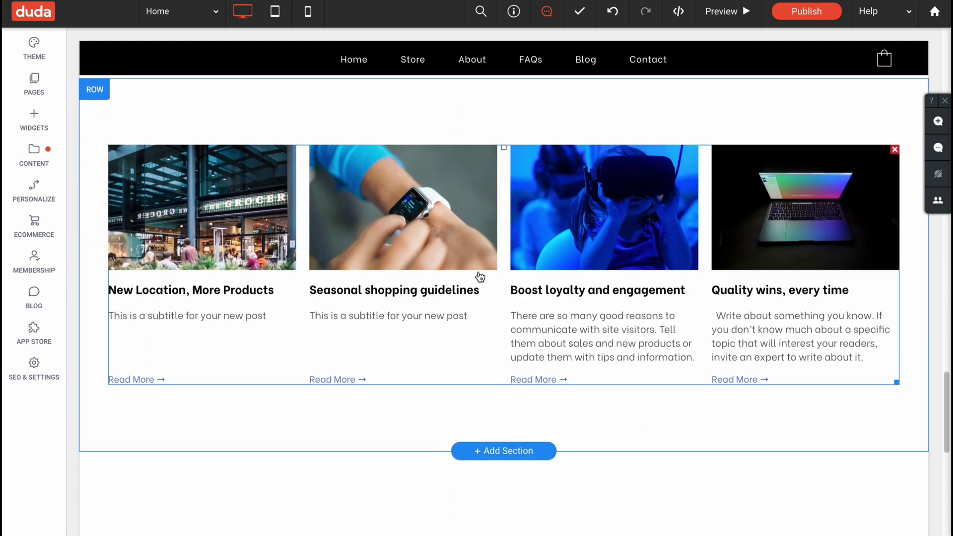
{"action": "left_click", "coordinate": [400, 281]}
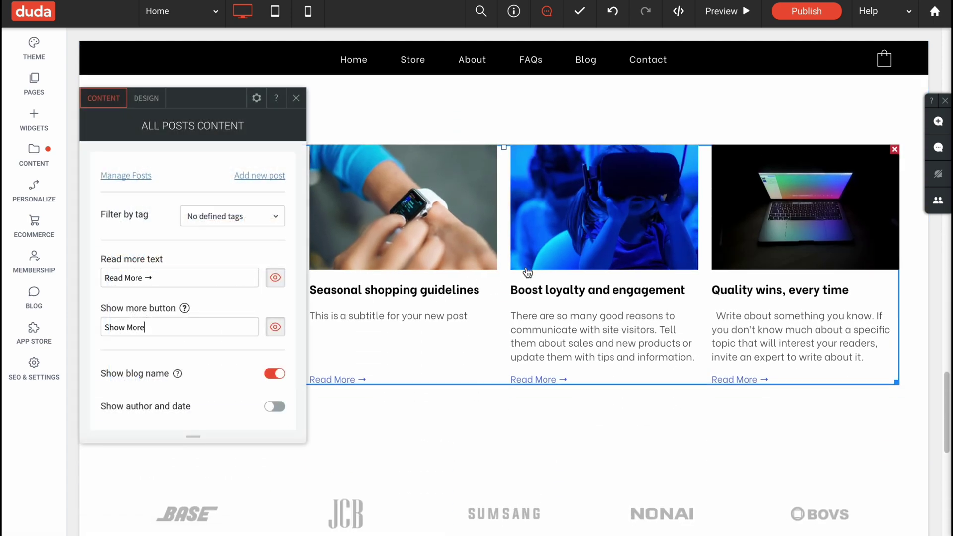
{"action": "left_click", "coordinate": [296, 101]}
{"action": "scroll", "coordinate": [336, 268], "scroll_direction": "up", "scroll_amount": 8}
Open the theme colour palette and set the Primary colour to red
{"action": "left_click", "coordinate": [42, 55]}
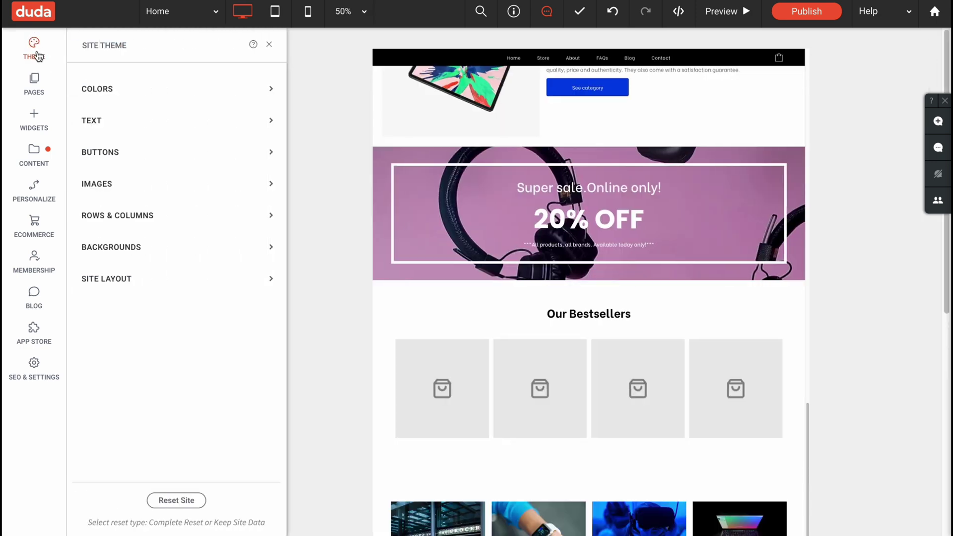
{"action": "left_click", "coordinate": [100, 87]}
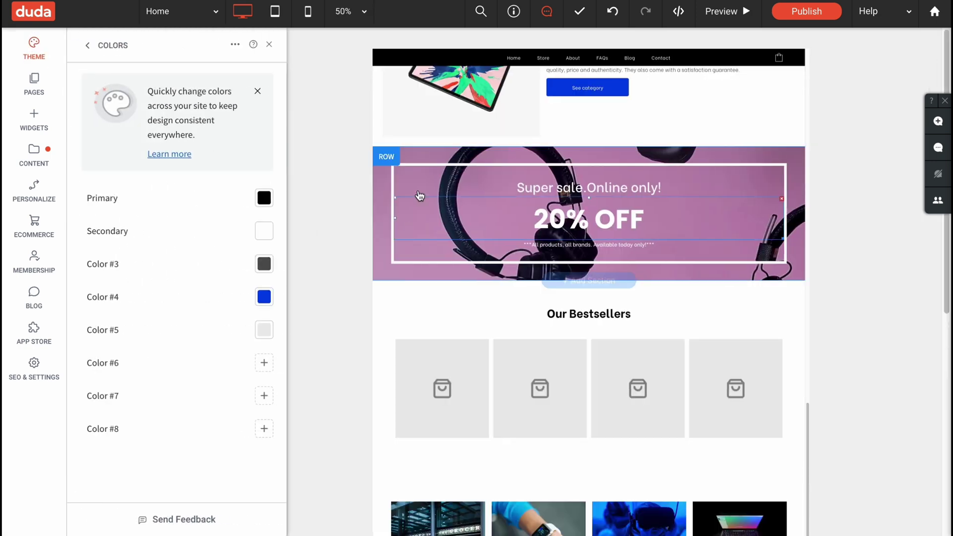
{"action": "scroll", "coordinate": [497, 198], "scroll_direction": "up", "scroll_amount": 3}
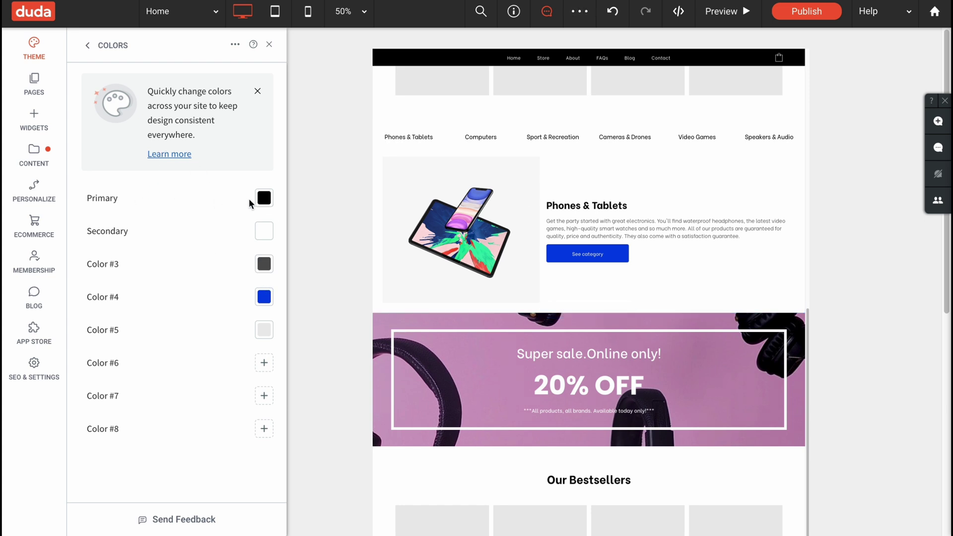
{"action": "left_click", "coordinate": [266, 202]}
{"action": "mouse_move", "coordinate": [385, 291]}
{"action": "left_mouse_down"}
{"action": "mouse_move", "coordinate": [521, 215]}
{"action": "mouse_move", "coordinate": [474, 269]}
{"action": "mouse_move", "coordinate": [444, 248]}
{"action": "mouse_move", "coordinate": [451, 233]}
{"action": "left_mouse_up"}
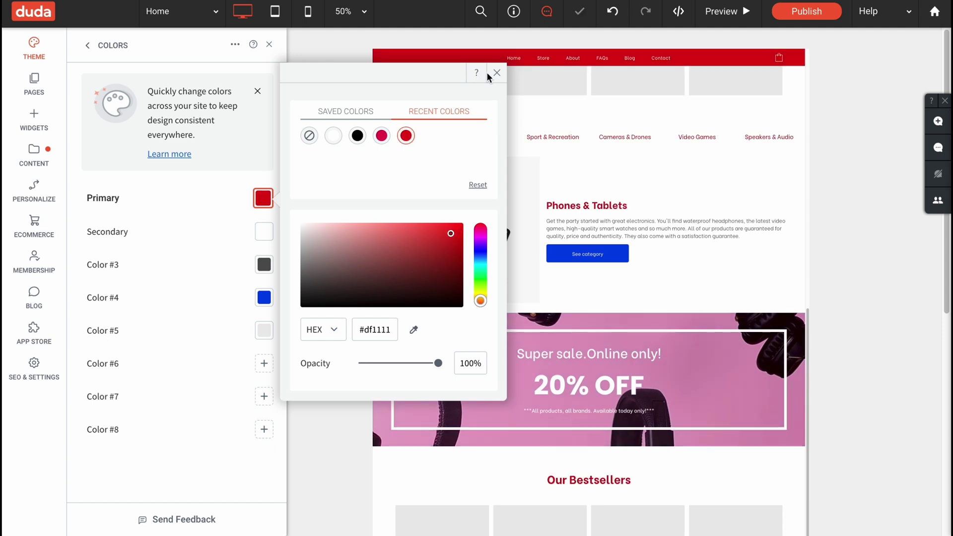
Set the Secondary theme colour to white (#ffffff)
{"action": "left_click", "coordinate": [264, 231]}
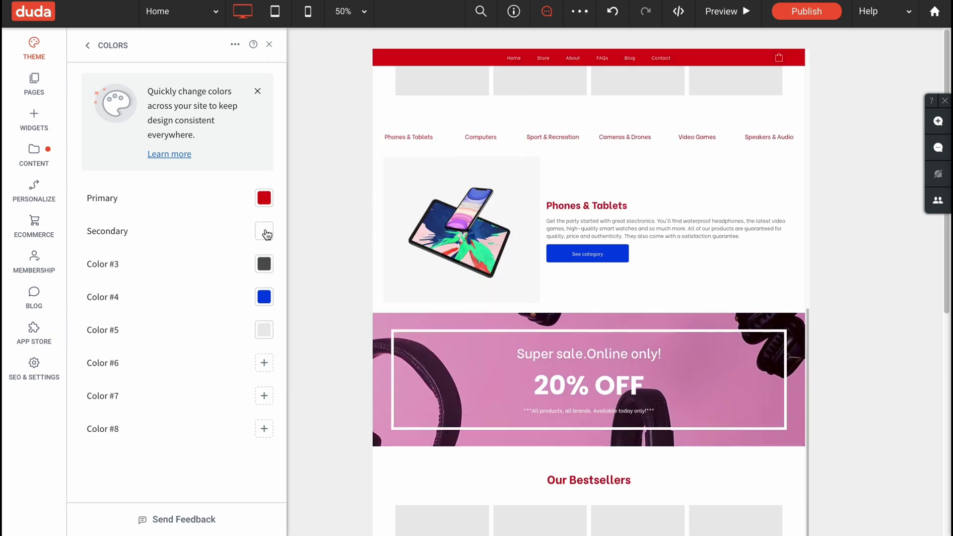
{"action": "left_click", "coordinate": [406, 259]}
{"action": "left_click", "coordinate": [384, 277]}
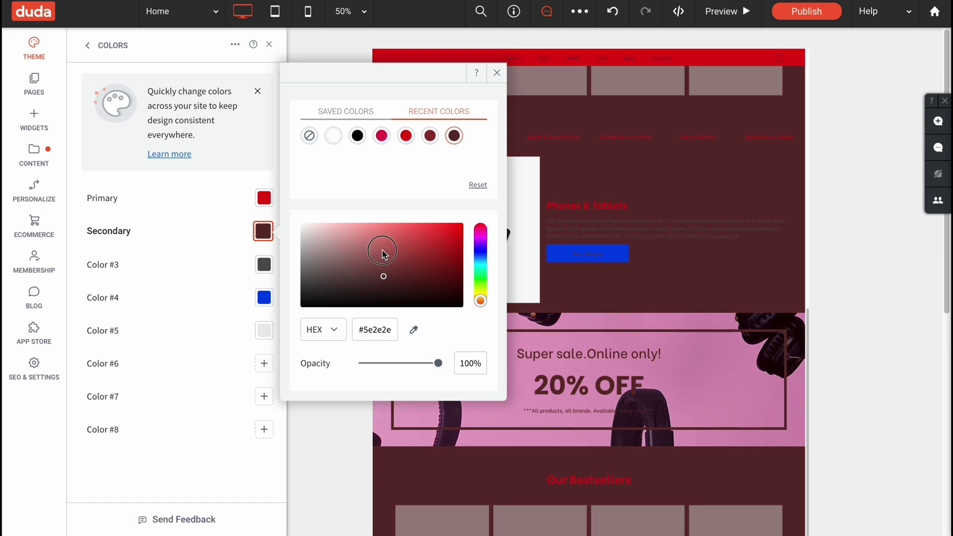
{"action": "left_click", "coordinate": [383, 255]}
{"action": "left_click", "coordinate": [449, 234]}
{"action": "left_click", "coordinate": [447, 228]}
{"action": "left_click", "coordinate": [313, 239]}
{"action": "left_click_drag", "start_coordinate": [313, 239], "coordinate": [228, 196]}
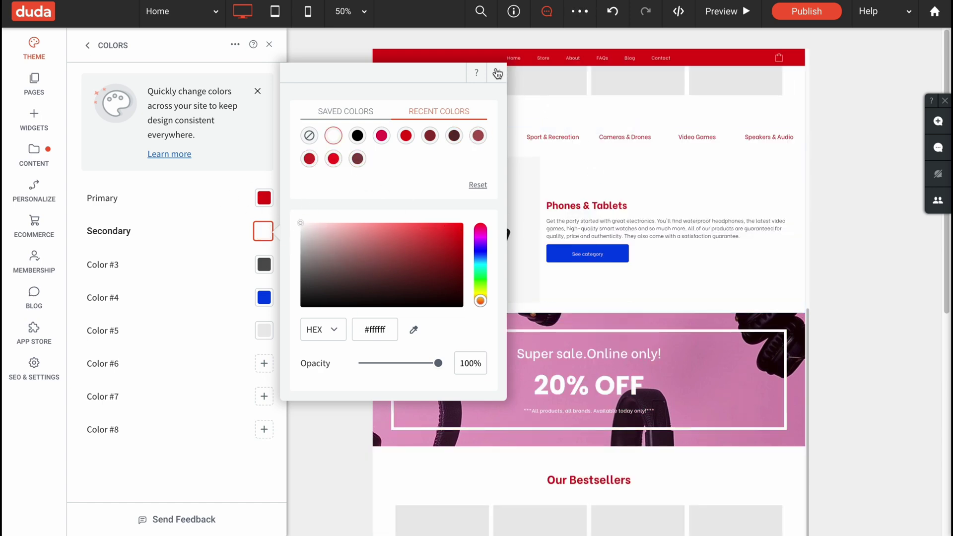
{"action": "left_click", "coordinate": [497, 72]}
Set Color #3 to dark maroon and Color #4 to magenta #e60073
{"action": "left_click", "coordinate": [264, 264]}
{"action": "left_click", "coordinate": [415, 292]}
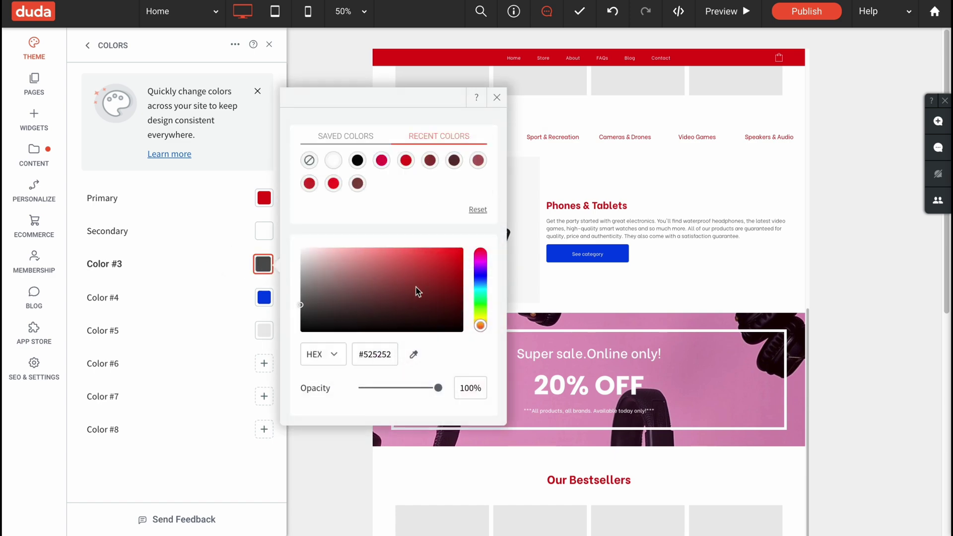
{"action": "left_click", "coordinate": [358, 313]}
{"action": "left_click", "coordinate": [496, 97]}
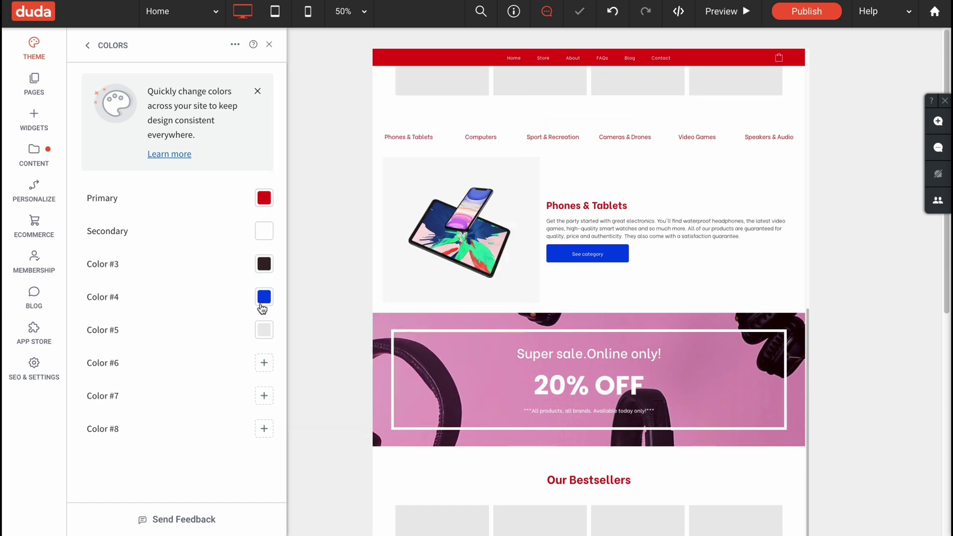
{"action": "left_click", "coordinate": [264, 298]}
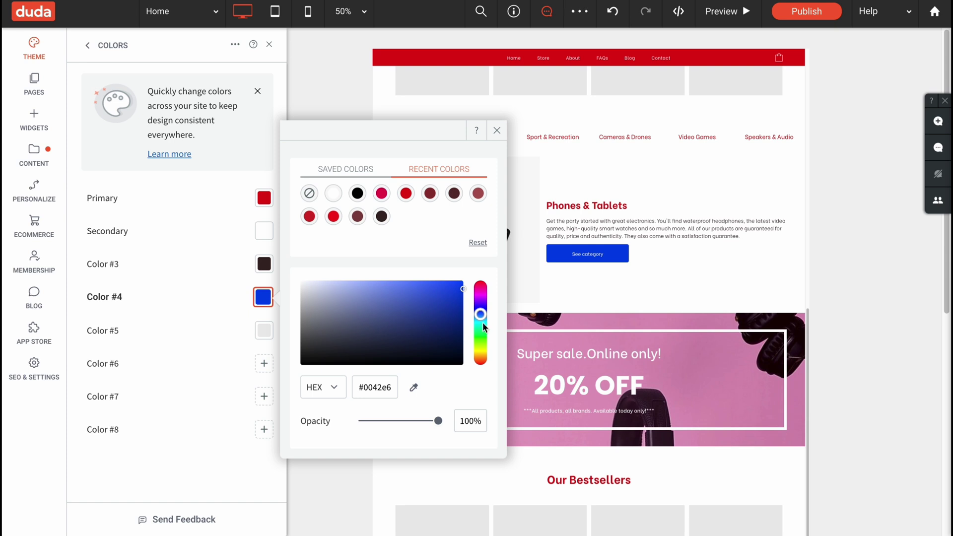
{"action": "left_click_drag", "start_coordinate": [481, 319], "coordinate": [480, 295]}
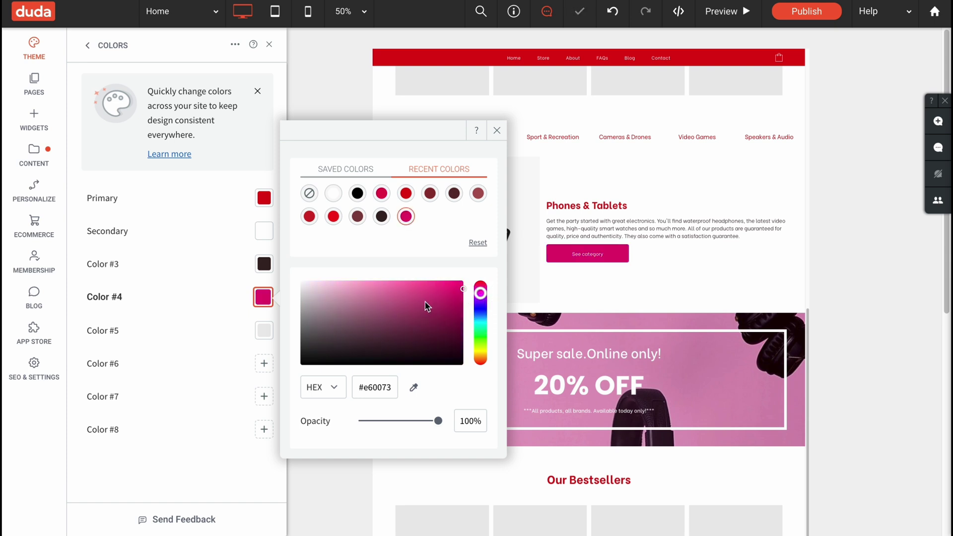
{"action": "left_click", "coordinate": [497, 130]}
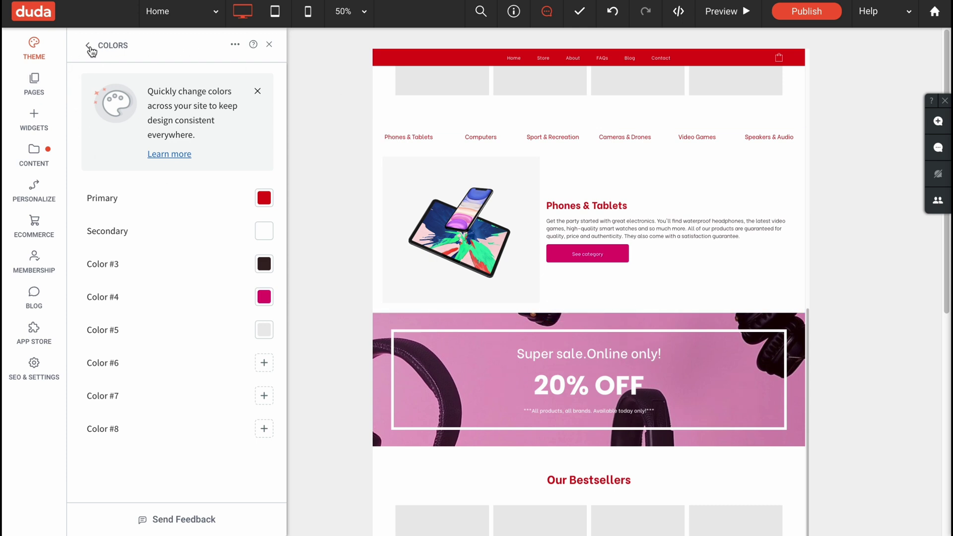
Look through the theme's text styles and button styles
{"action": "left_click", "coordinate": [88, 46]}
{"action": "left_click", "coordinate": [93, 121]}
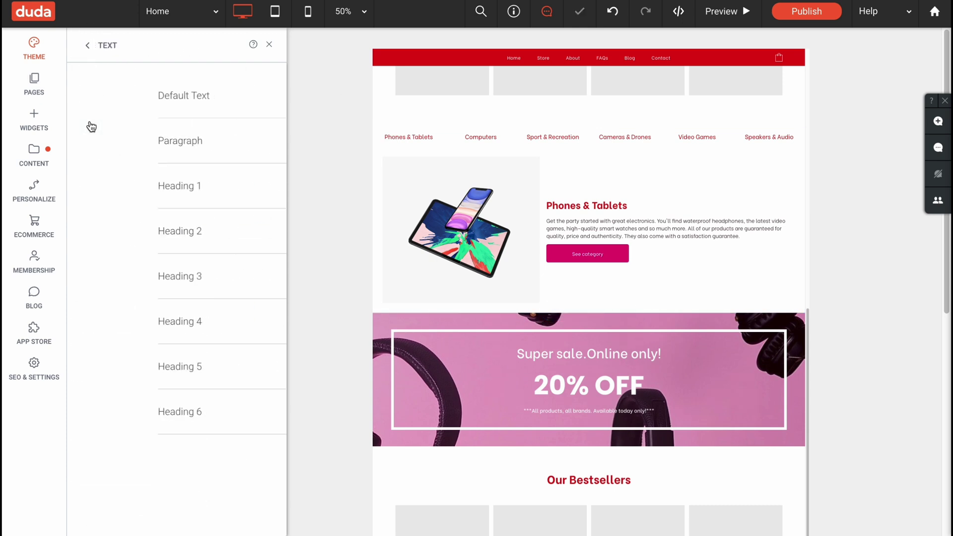
{"action": "left_click", "coordinate": [95, 50]}
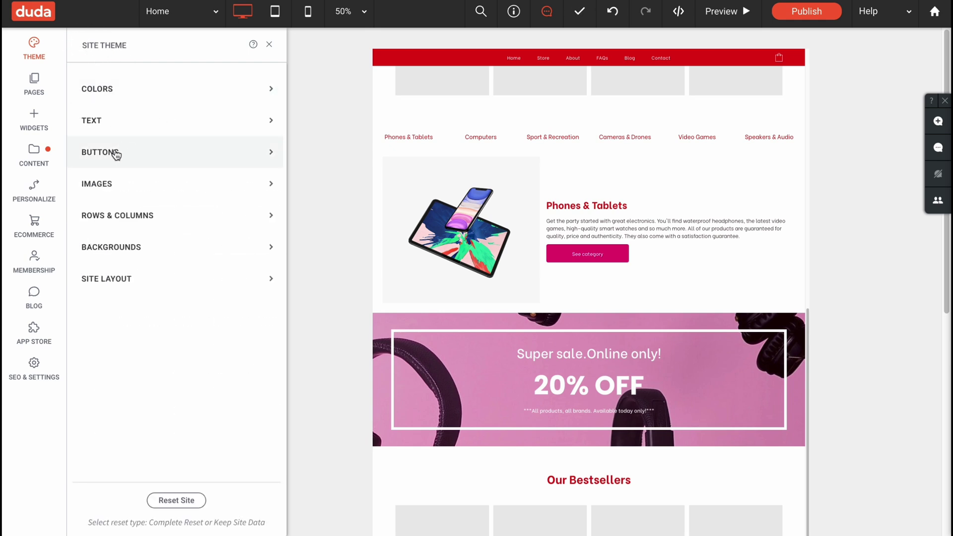
{"action": "left_click", "coordinate": [114, 153]}
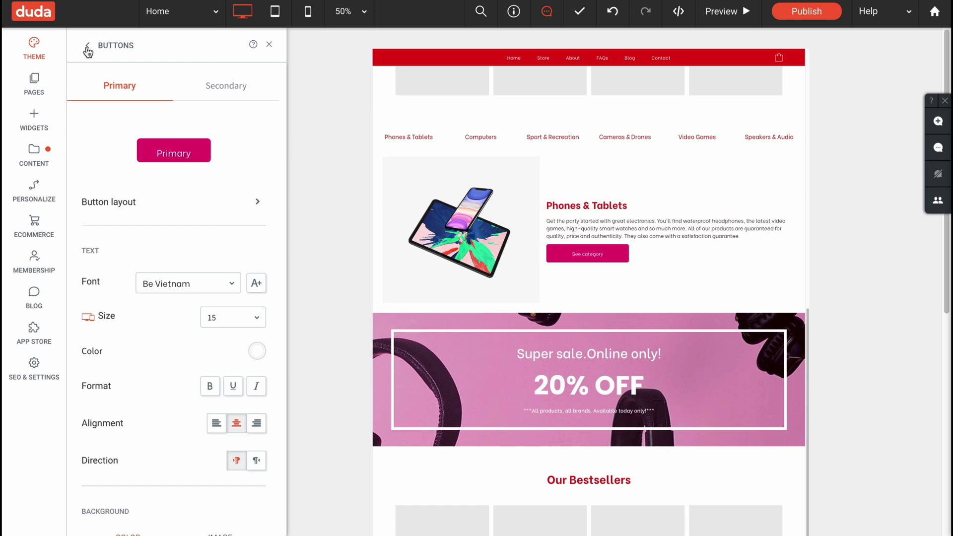
{"action": "left_click", "coordinate": [87, 45]}
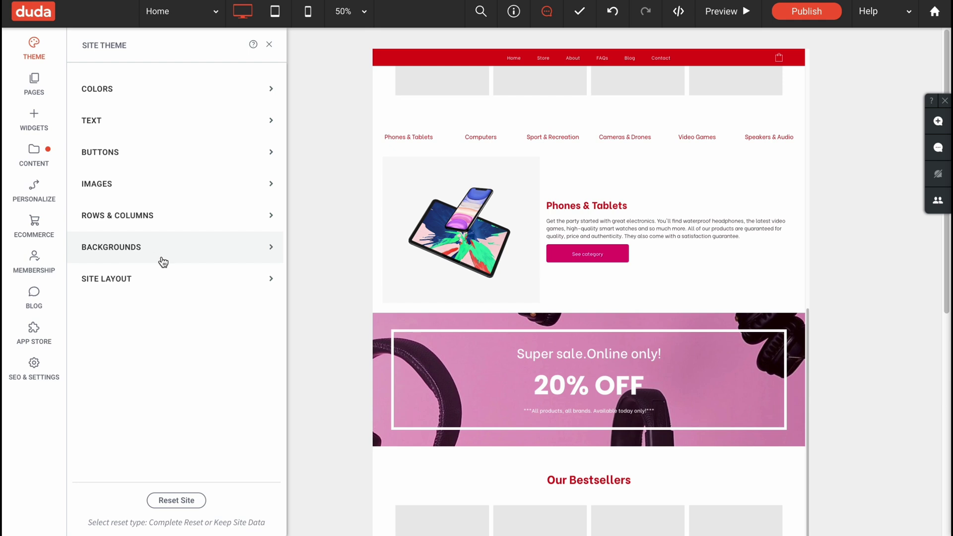
Open the content settings of the New Arrivals product gallery
{"action": "scroll", "coordinate": [789, 350], "scroll_direction": "down", "scroll_amount": 2}
{"action": "scroll", "coordinate": [790, 350], "scroll_direction": "down", "scroll_amount": 2}
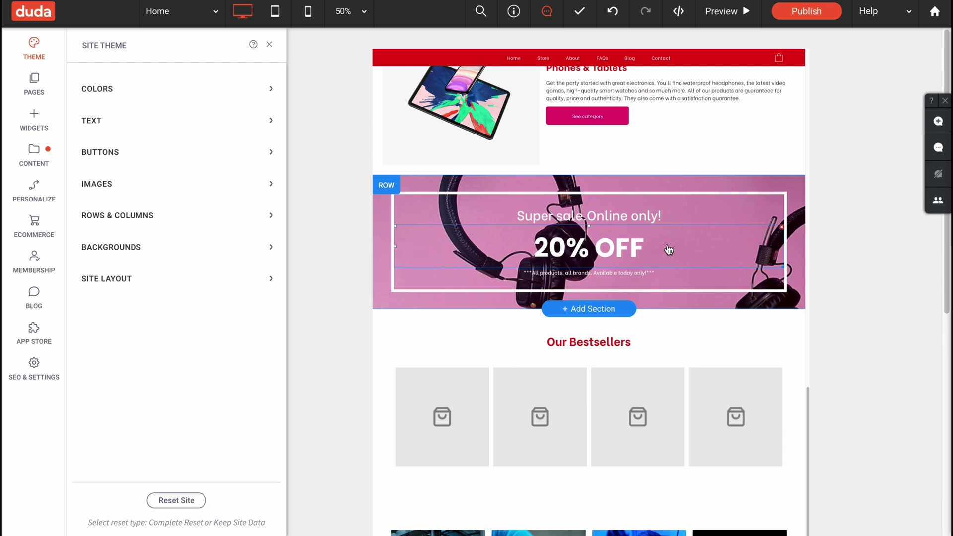
{"action": "scroll", "coordinate": [668, 249], "scroll_direction": "up", "scroll_amount": 7}
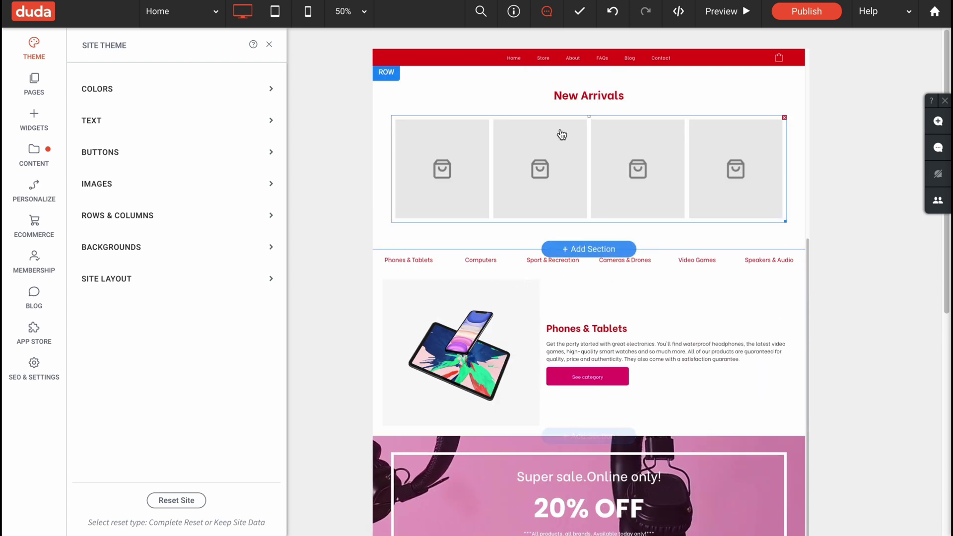
{"action": "left_click", "coordinate": [622, 173]}
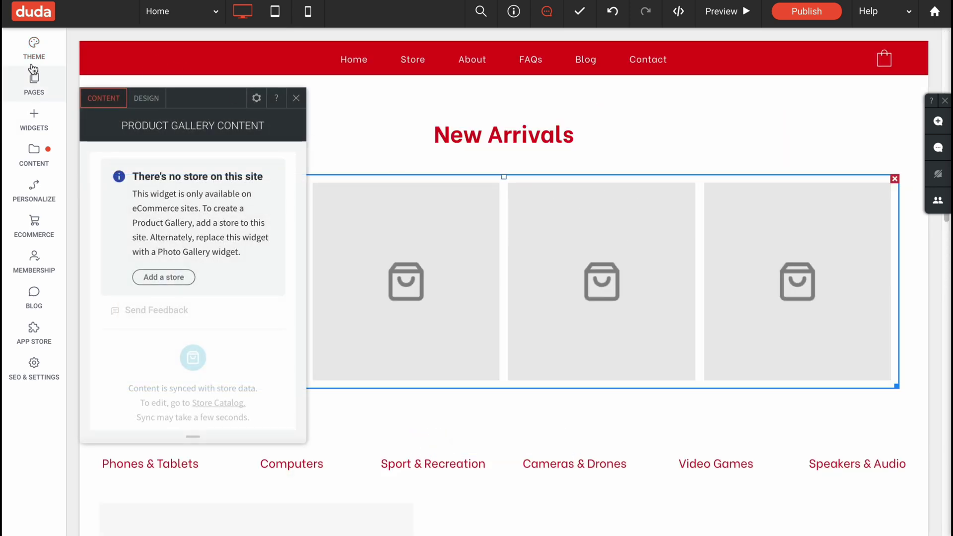
Rearrange the page list so FAQs is nested under Store, then bring up Widgets
{"action": "left_click", "coordinate": [43, 87]}
{"action": "mouse_move", "coordinate": [156, 154]}
{"action": "left_mouse_down"}
{"action": "mouse_move", "coordinate": [151, 204]}
{"action": "mouse_move", "coordinate": [136, 232]}
{"action": "mouse_move", "coordinate": [149, 153]}
{"action": "left_mouse_up"}
{"action": "left_click_drag", "start_coordinate": [176, 251], "coordinate": [81, 159]}
{"action": "left_click_drag", "start_coordinate": [91, 198], "coordinate": [85, 231]}
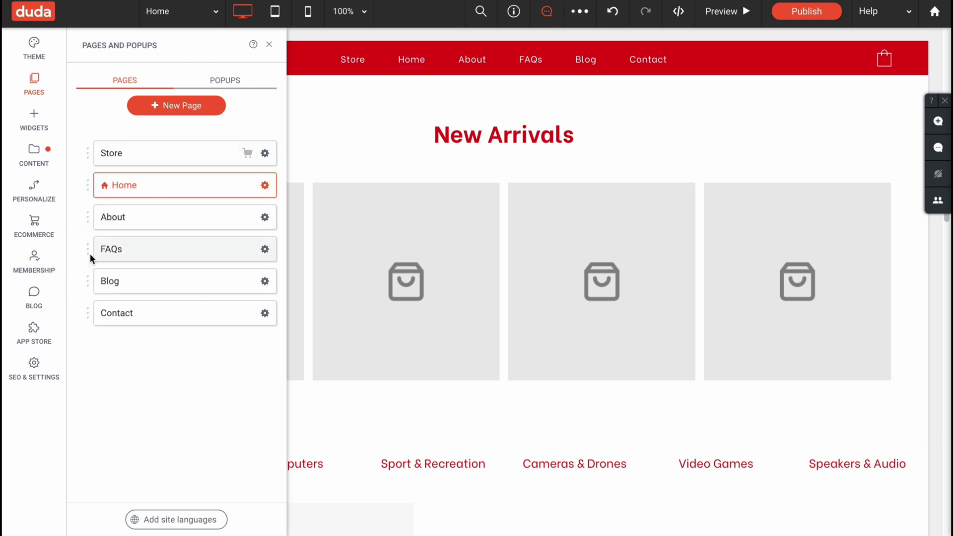
{"action": "left_click_drag", "start_coordinate": [88, 250], "coordinate": [85, 183]}
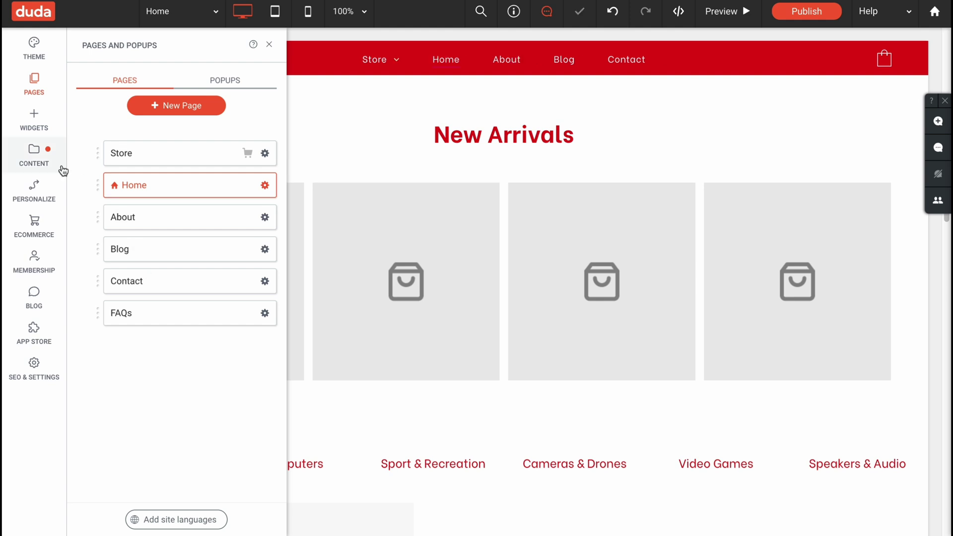
{"action": "left_click", "coordinate": [39, 128]}
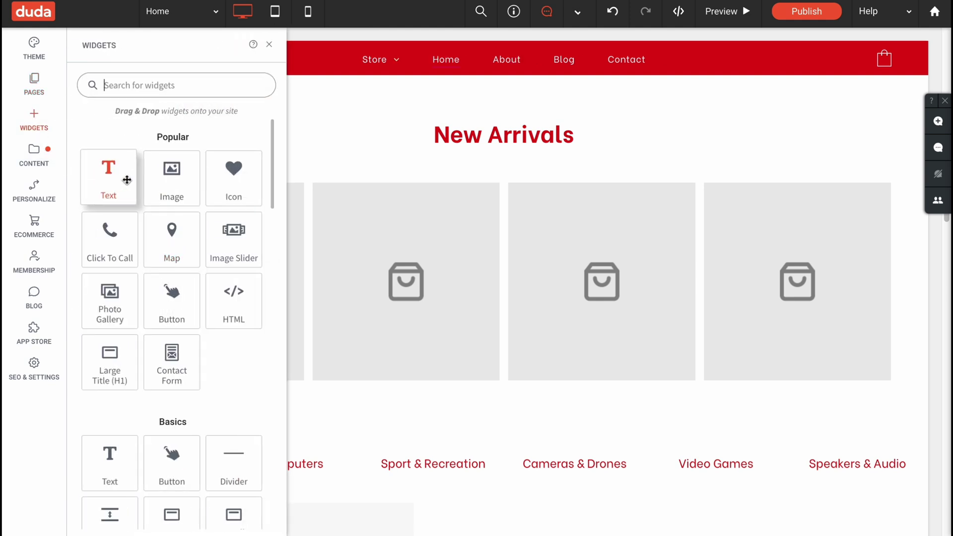
Drop an Image widget below New Arrivals and fill it with Headphone front.jpg
{"action": "left_click_drag", "start_coordinate": [169, 181], "coordinate": [479, 211]}
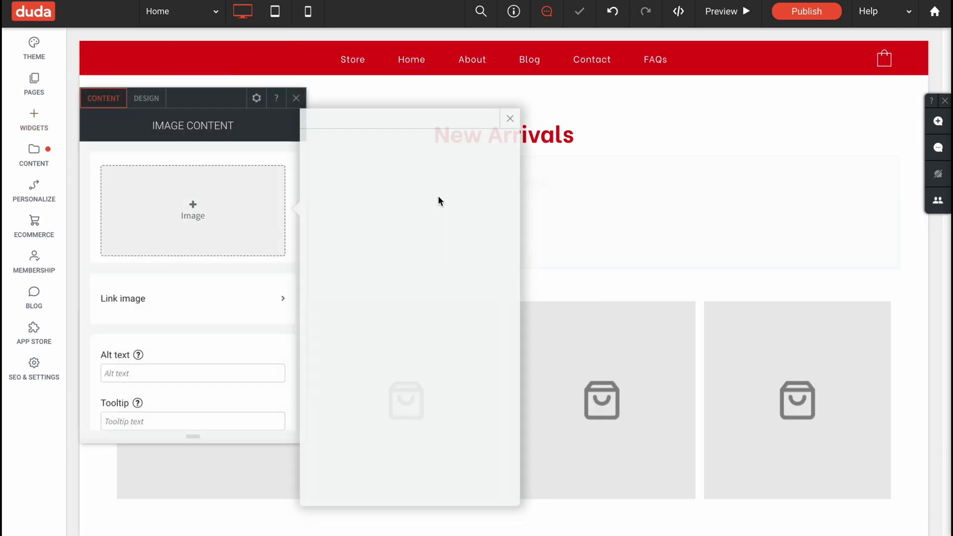
{"action": "mouse_move", "coordinate": [451, 277]}
{"action": "left_click", "coordinate": [450, 395]}
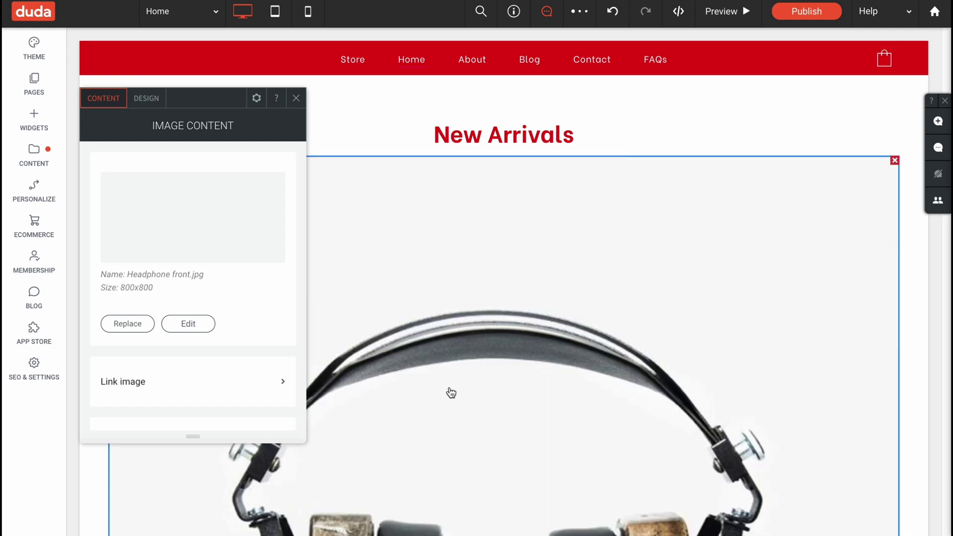
{"action": "scroll", "coordinate": [558, 381], "scroll_direction": "down", "scroll_amount": 2}
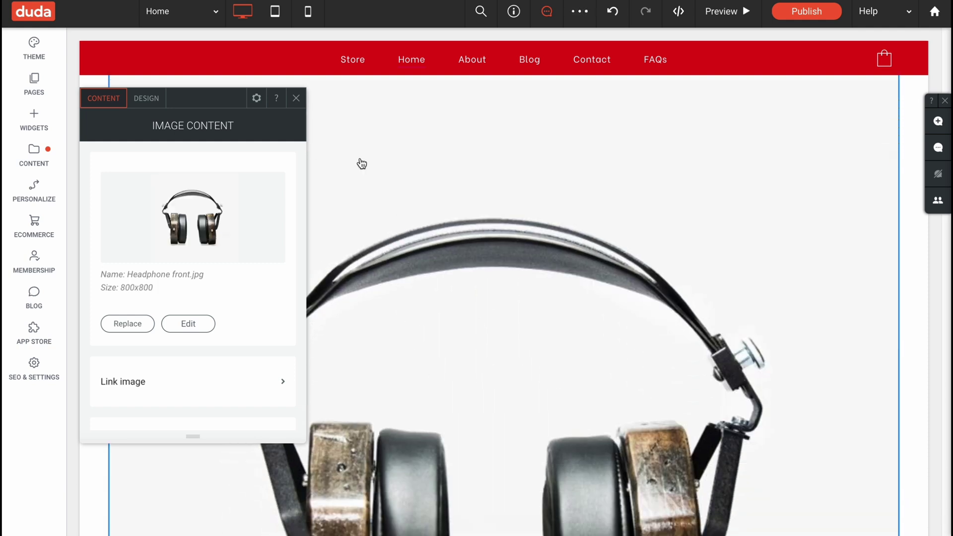
Reopen the Widgets list and scroll through the available widgets
{"action": "left_click", "coordinate": [36, 124]}
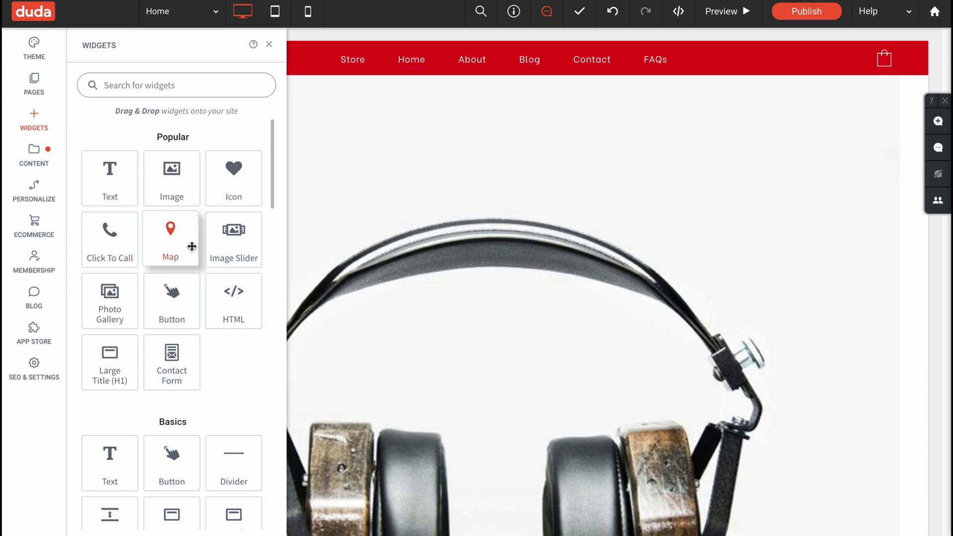
{"action": "scroll", "coordinate": [226, 343], "scroll_direction": "down", "scroll_amount": 5}
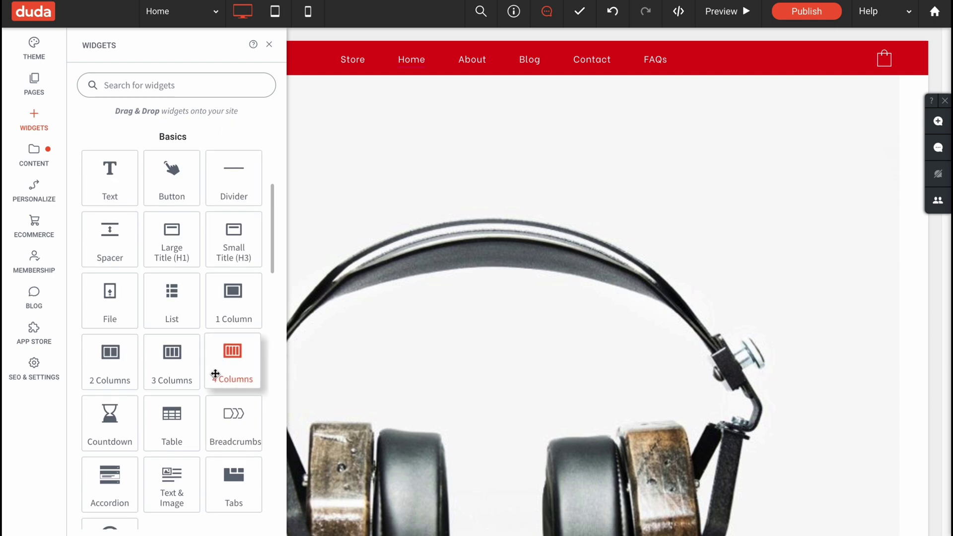
{"action": "scroll", "coordinate": [215, 374], "scroll_direction": "down", "scroll_amount": 8}
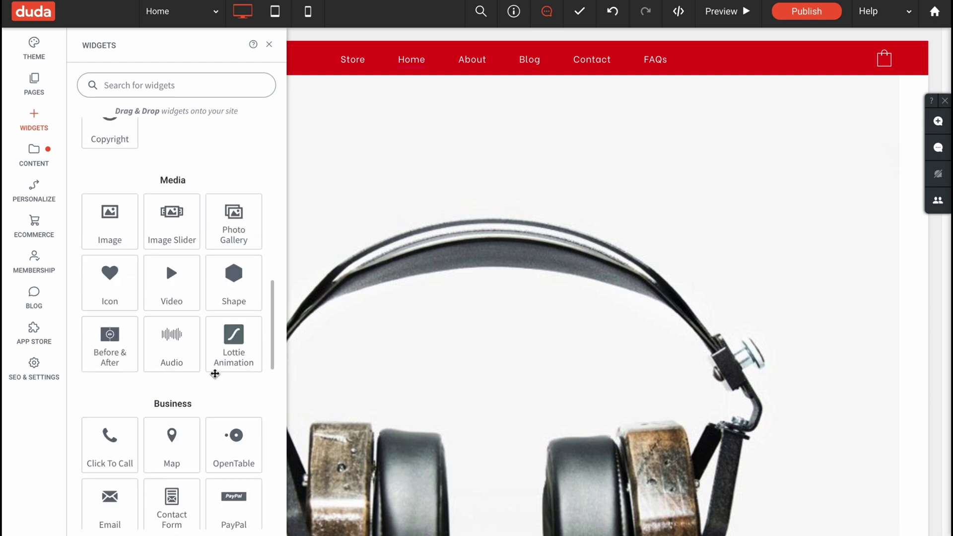
{"action": "scroll", "coordinate": [141, 354], "scroll_direction": "down", "scroll_amount": 8}
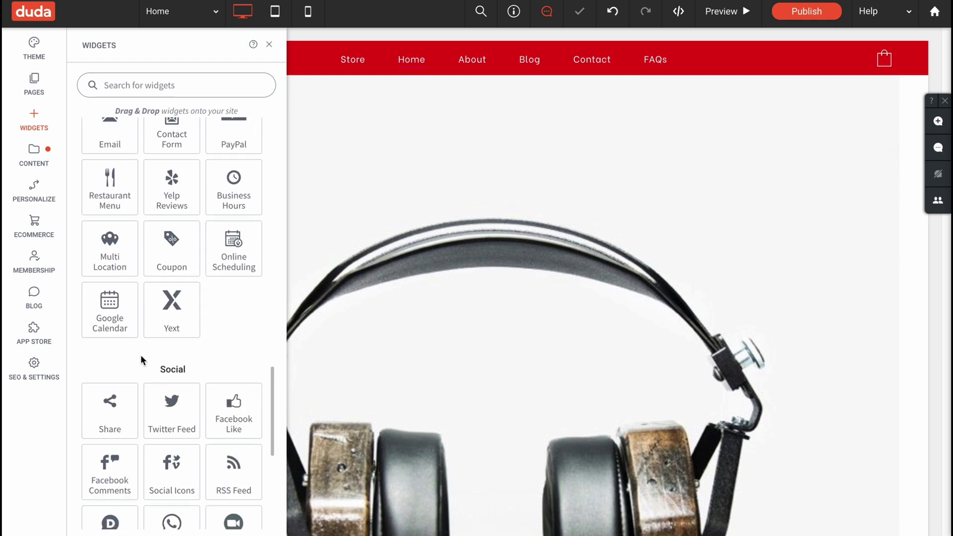
{"action": "scroll", "coordinate": [141, 354], "scroll_direction": "down", "scroll_amount": 6}
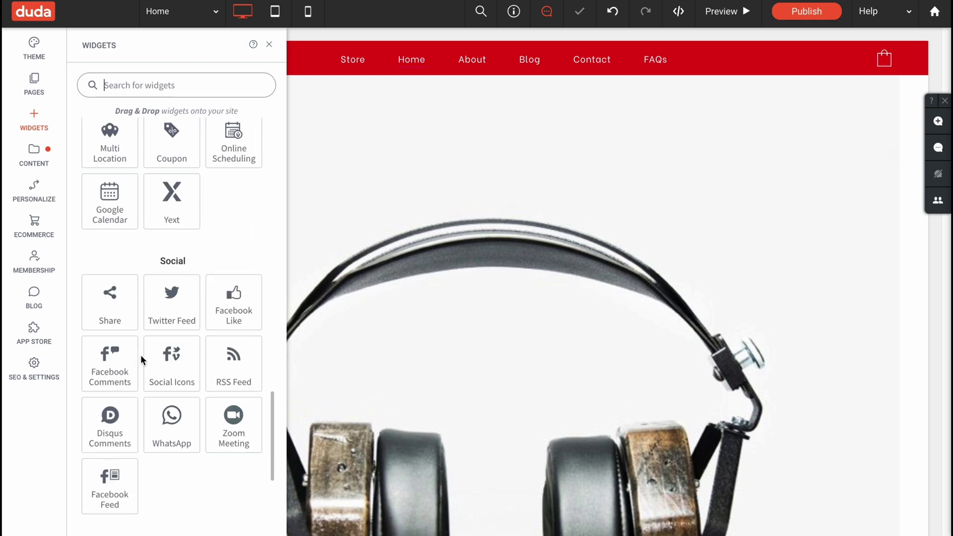
Open the Content Library's Media Manager, cancel an image upload, close it, and open Personalize
{"action": "left_click", "coordinate": [25, 159]}
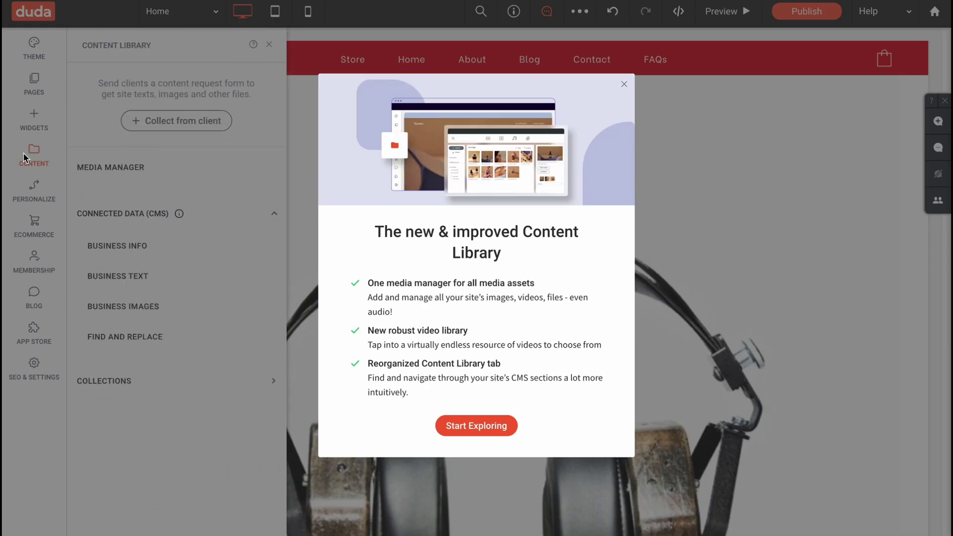
{"action": "left_click", "coordinate": [624, 85]}
{"action": "left_click", "coordinate": [118, 172]}
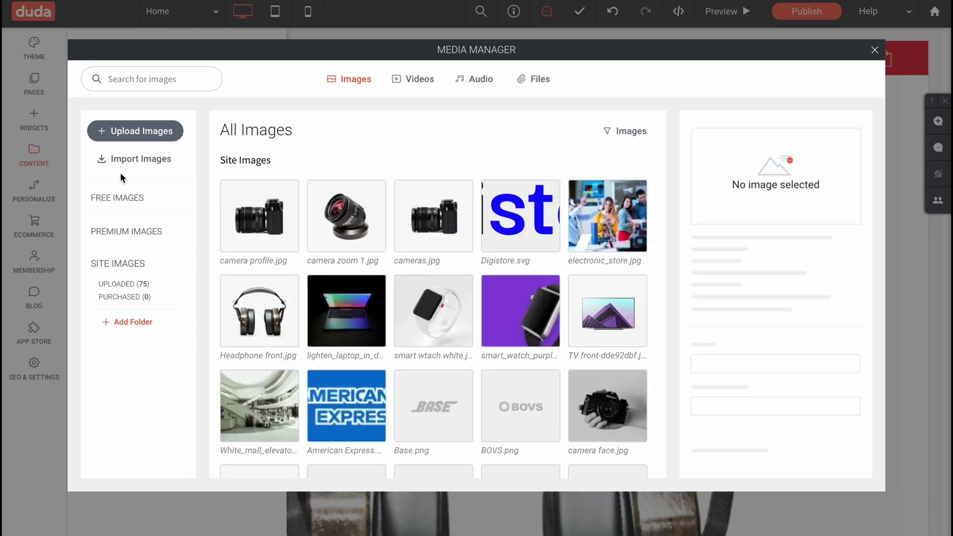
{"action": "mouse_move", "coordinate": [287, 272]}
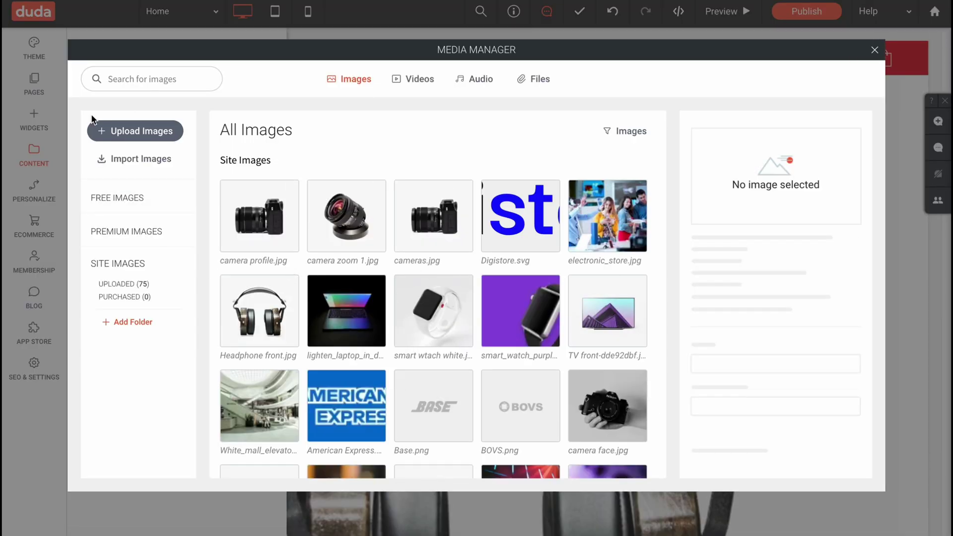
{"action": "left_click", "coordinate": [130, 133]}
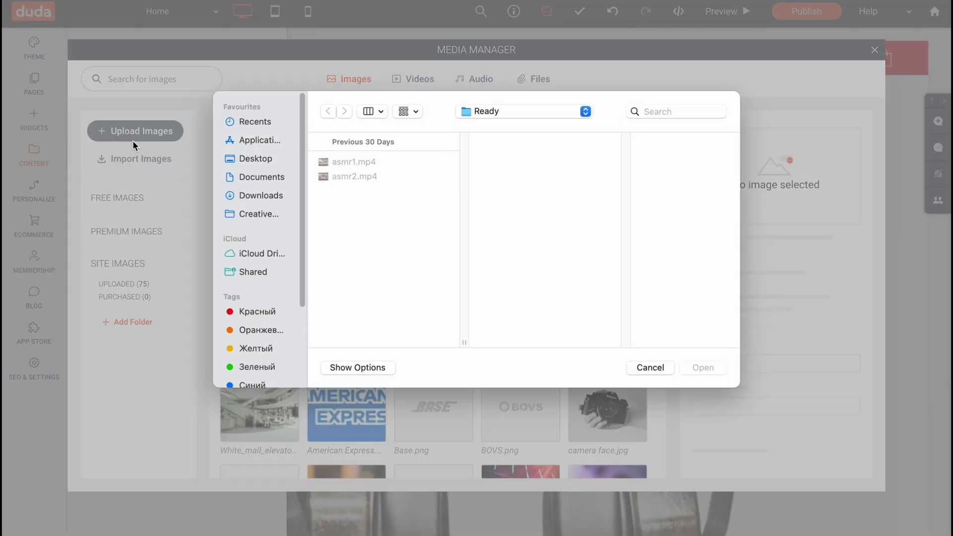
{"action": "left_click", "coordinate": [640, 370]}
{"action": "left_click", "coordinate": [875, 50]}
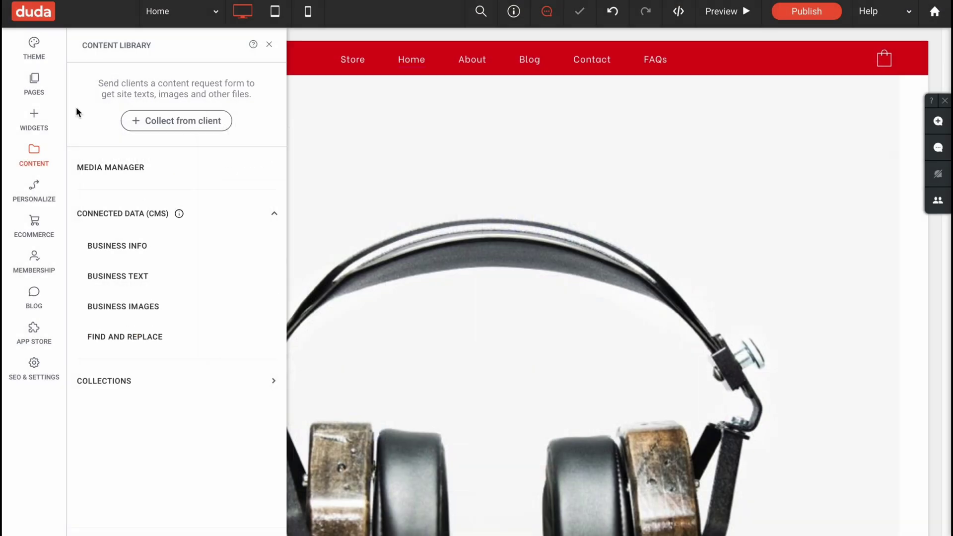
{"action": "left_click", "coordinate": [36, 201]}
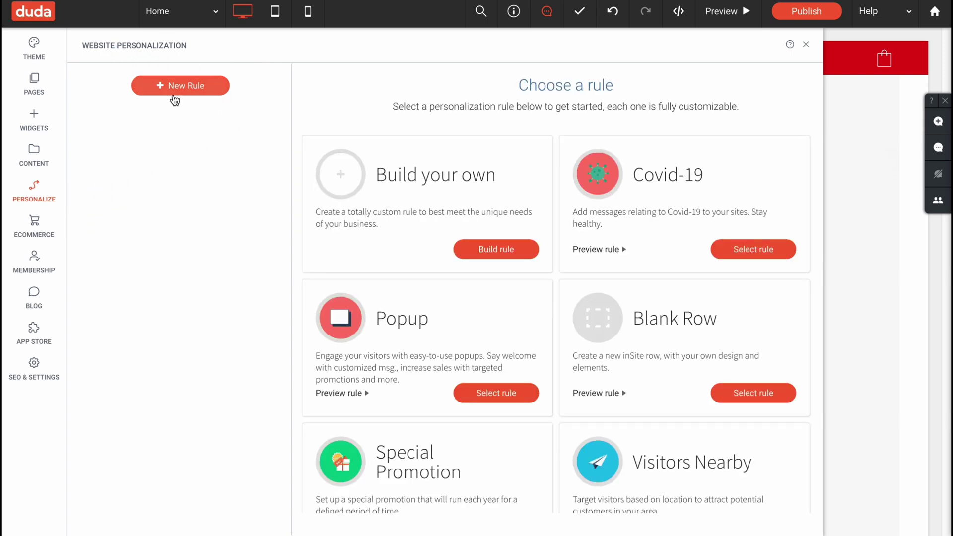
Browse the Ecommerce and Blog panels, dismissing the blog intro, then open Theme
{"action": "left_click", "coordinate": [36, 232]}
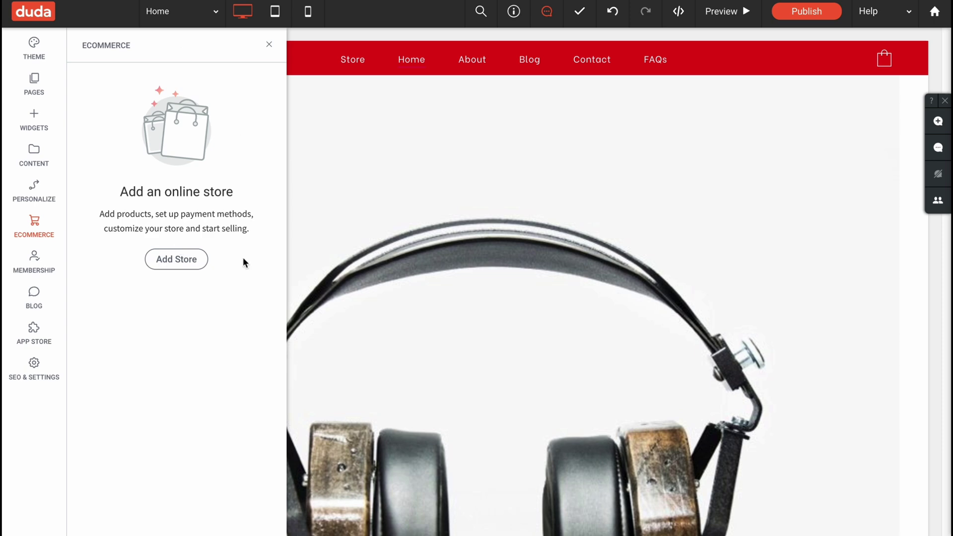
{"action": "left_click", "coordinate": [39, 303]}
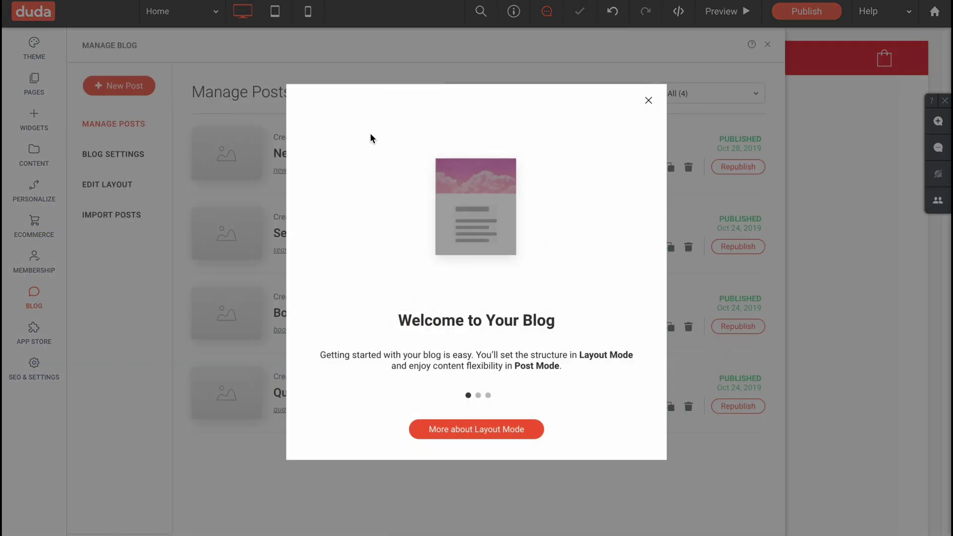
{"action": "left_click", "coordinate": [649, 101]}
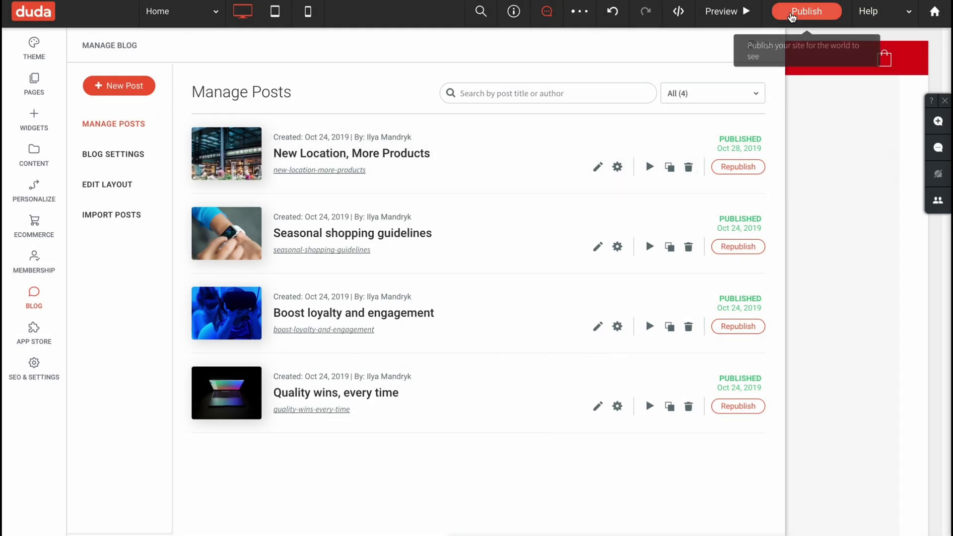
{"action": "left_click", "coordinate": [34, 53]}
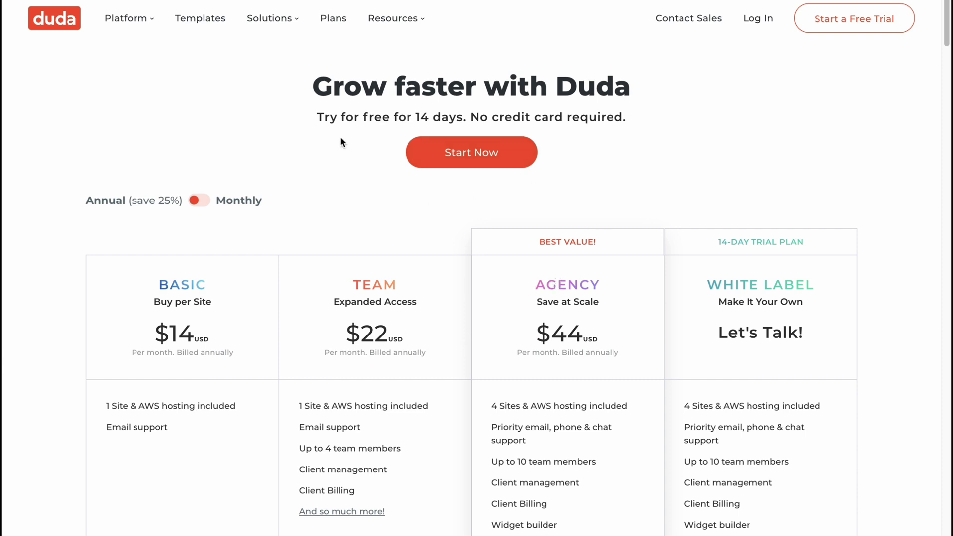
Scroll through the Basic, Team, Agency and White Label plan cards and features
{"action": "scroll", "coordinate": [548, 318], "scroll_direction": "down", "scroll_amount": 2}
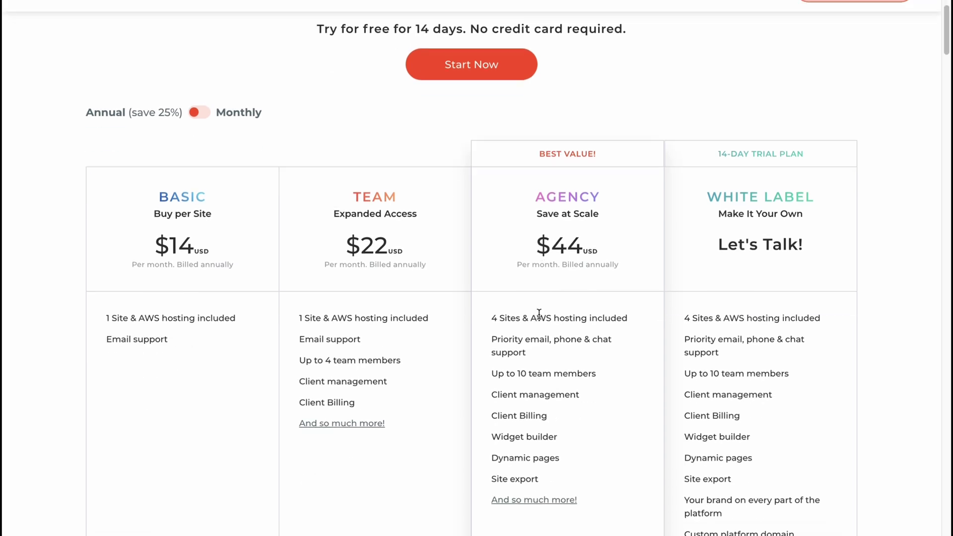
{"action": "scroll", "coordinate": [486, 311], "scroll_direction": "up", "scroll_amount": 1}
{"action": "scroll", "coordinate": [487, 310], "scroll_direction": "down", "scroll_amount": 2}
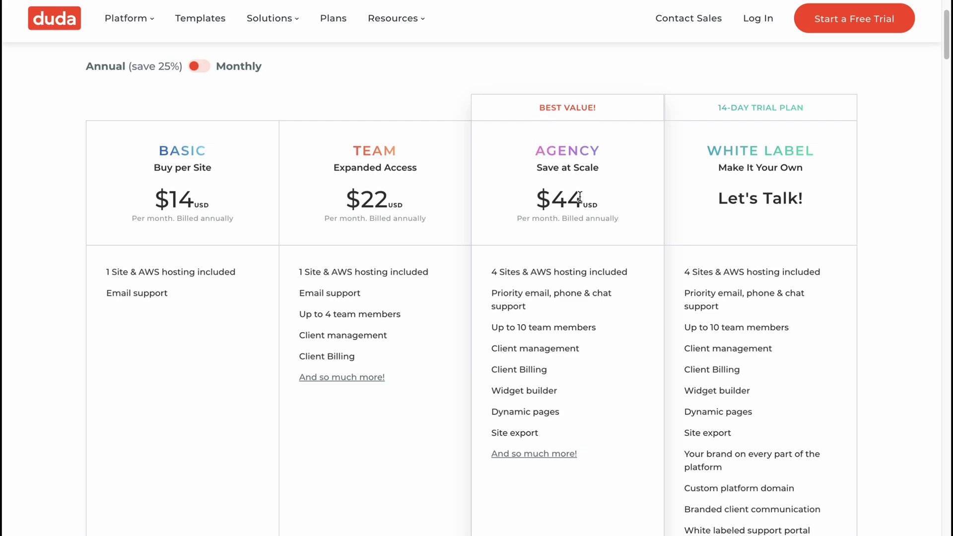
{"action": "scroll", "coordinate": [573, 256], "scroll_direction": "down", "scroll_amount": 8}
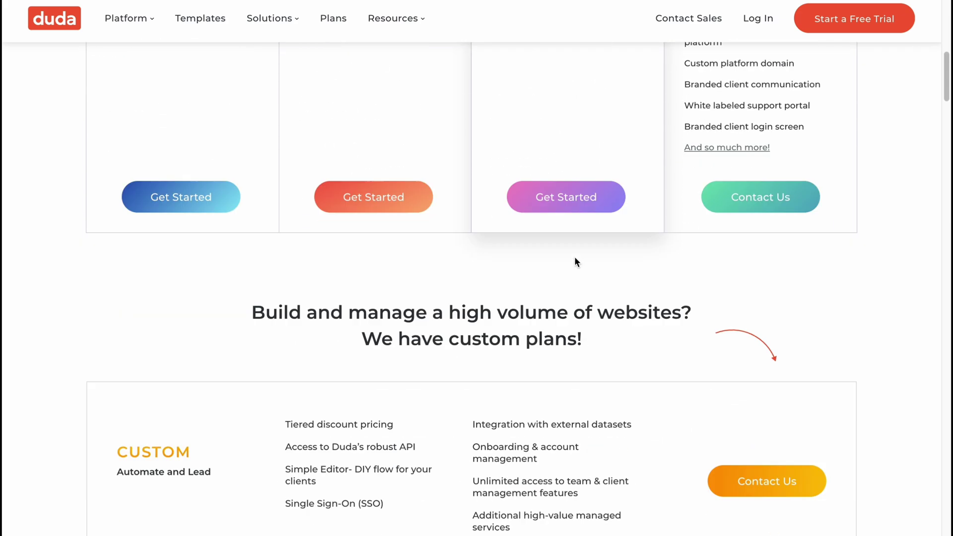
{"action": "scroll", "coordinate": [573, 256], "scroll_direction": "up", "scroll_amount": 10}
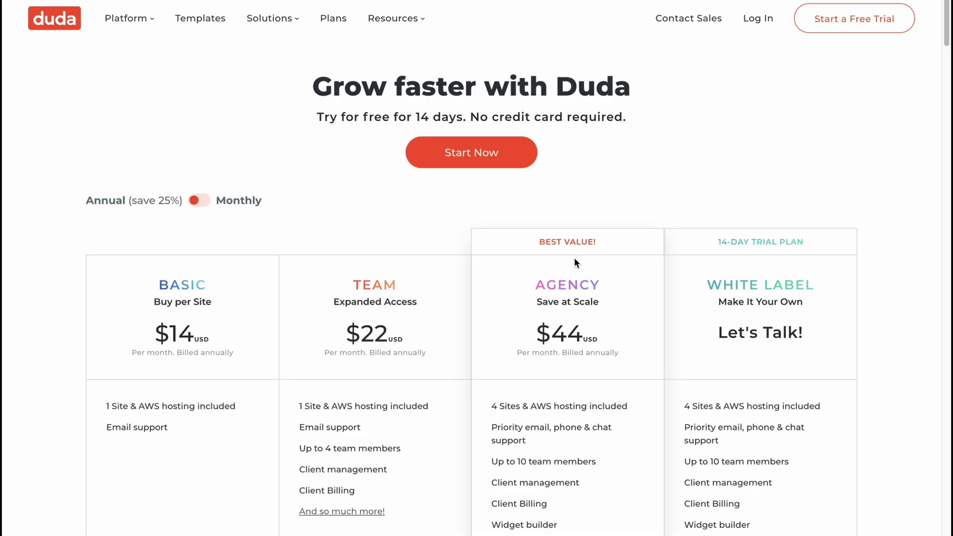